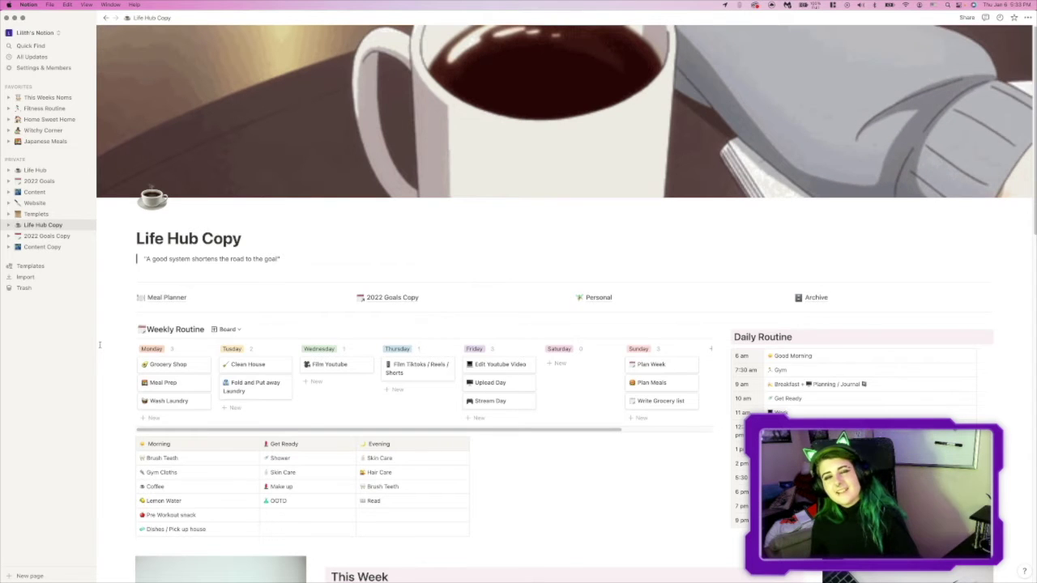
{"action": "scroll", "coordinate": [537, 276], "scroll_direction": "down", "scroll_amount": 1}
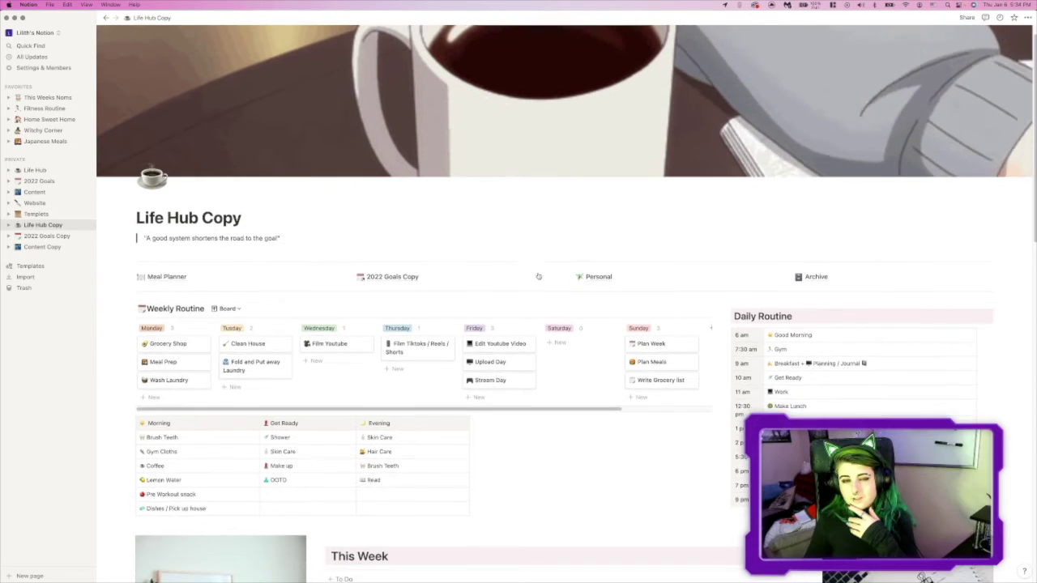
{"action": "scroll", "coordinate": [538, 277], "scroll_direction": "down", "scroll_amount": 1}
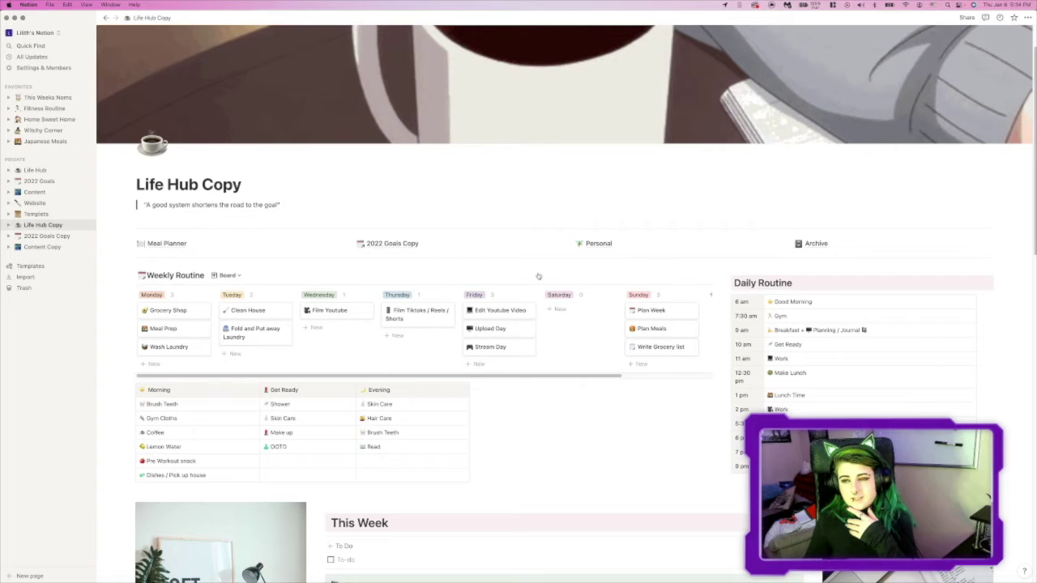
{"action": "scroll", "coordinate": [538, 277], "scroll_direction": "down", "scroll_amount": 4}
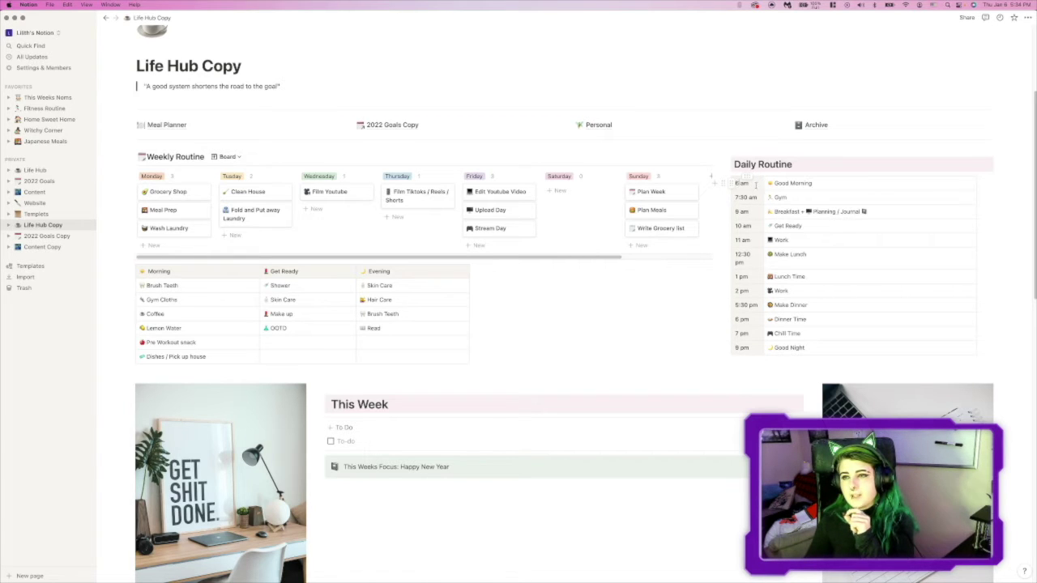
{"action": "left_click", "coordinate": [755, 184]}
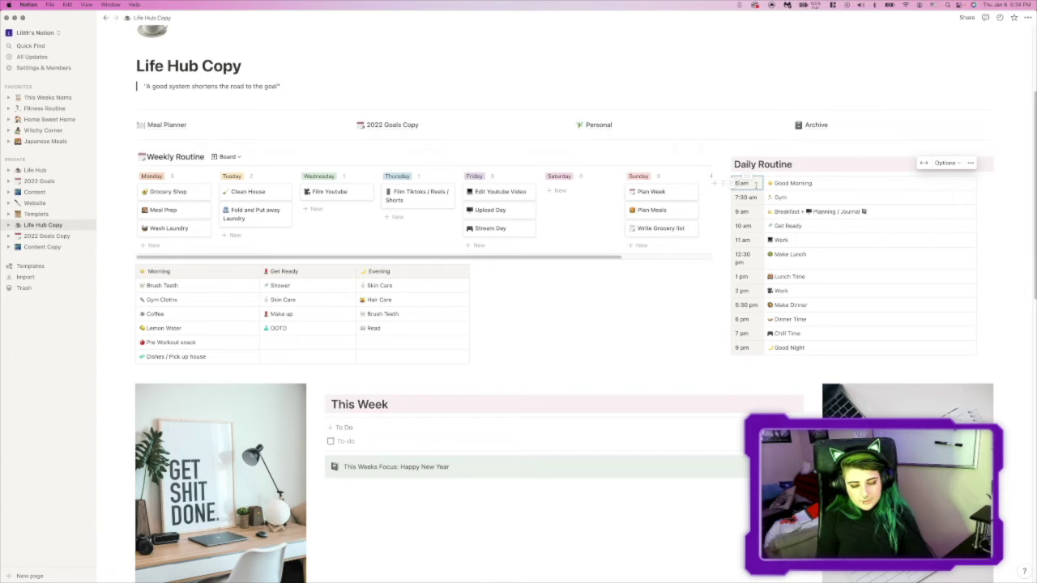
Confirm 6:30 am as the Good Morning start time in the Daily Routine table.
{"action": "key", "text": "Return"}
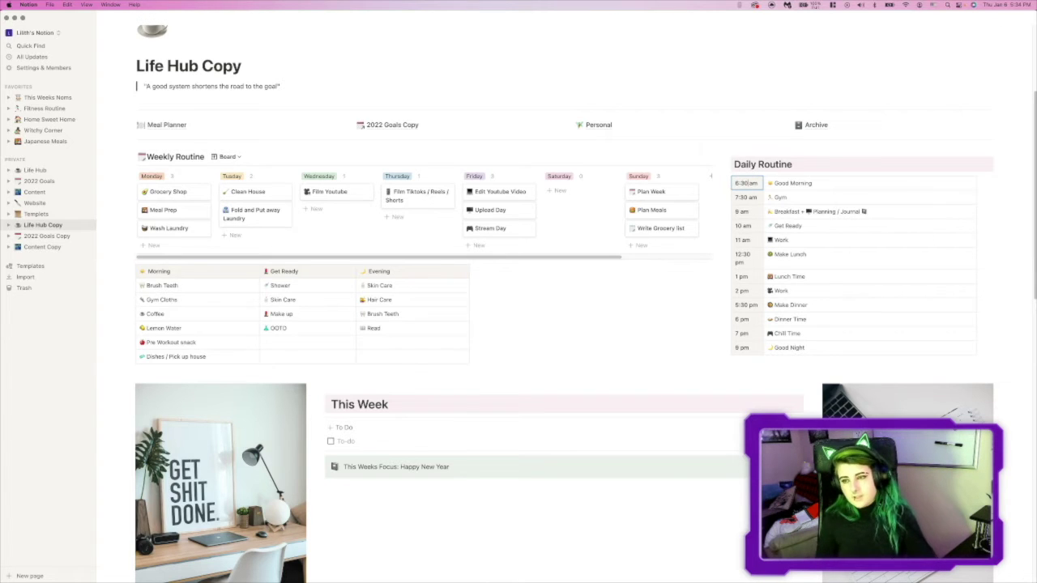
{"action": "scroll", "coordinate": [688, 326], "scroll_direction": "up", "scroll_amount": 1}
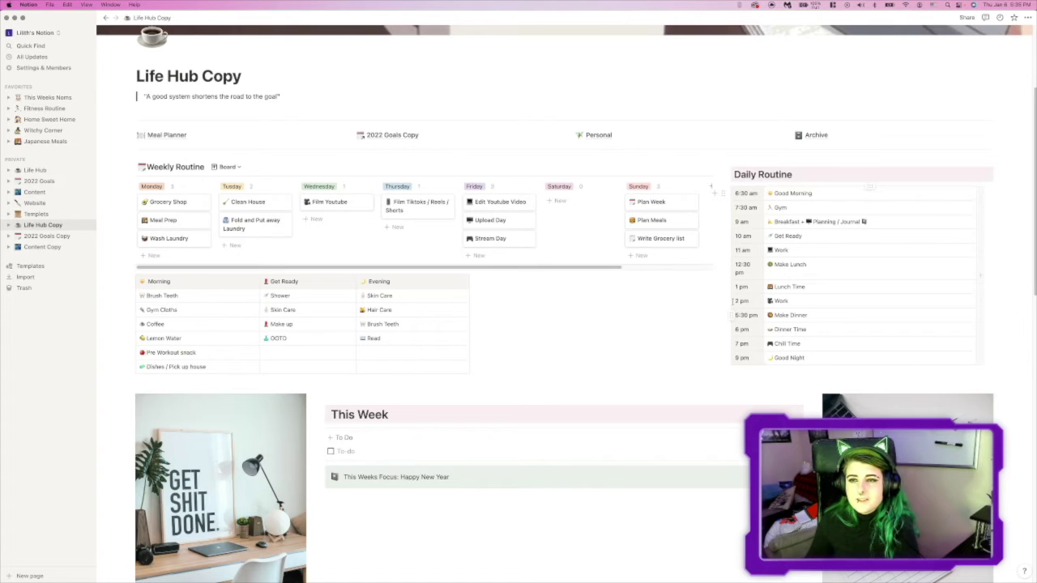
{"action": "scroll", "coordinate": [587, 310], "scroll_direction": "down", "scroll_amount": 1}
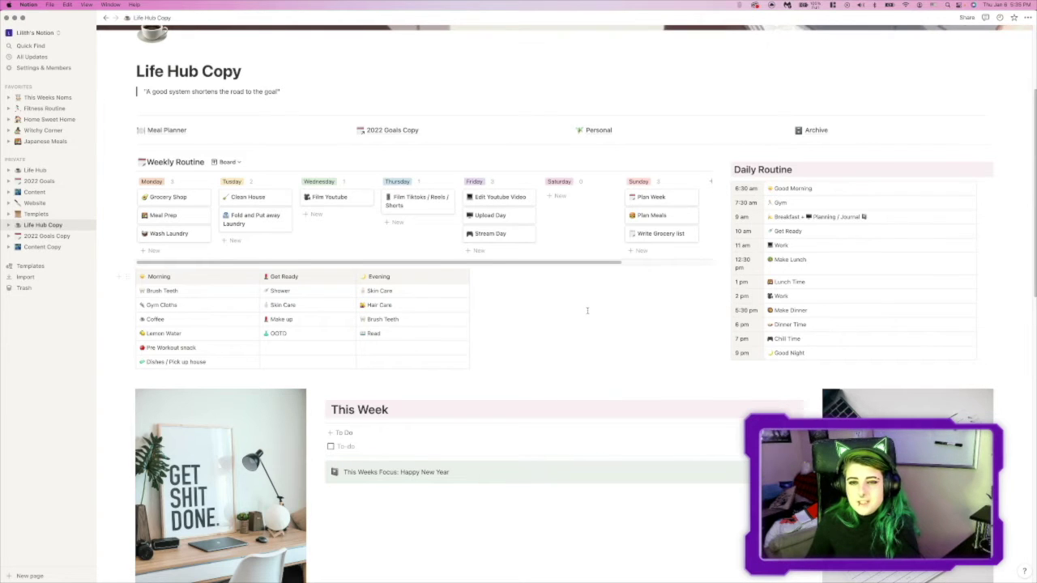
{"action": "scroll", "coordinate": [587, 310], "scroll_direction": "down", "scroll_amount": 1}
{"action": "scroll", "coordinate": [587, 304], "scroll_direction": "down", "scroll_amount": 2}
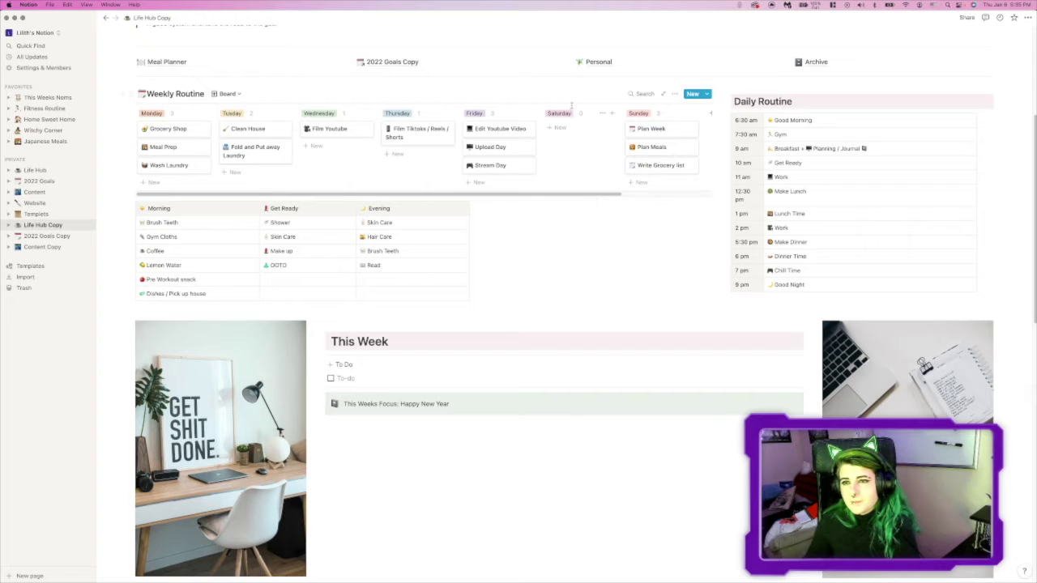
{"action": "scroll", "coordinate": [576, 254], "scroll_direction": "down", "scroll_amount": 3}
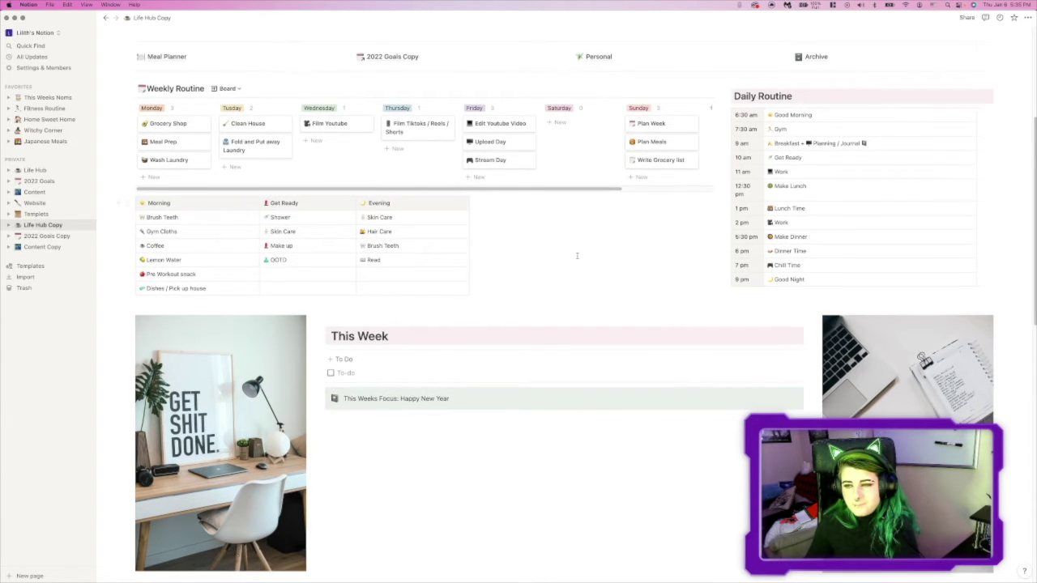
{"action": "scroll", "coordinate": [577, 259], "scroll_direction": "down", "scroll_amount": 3}
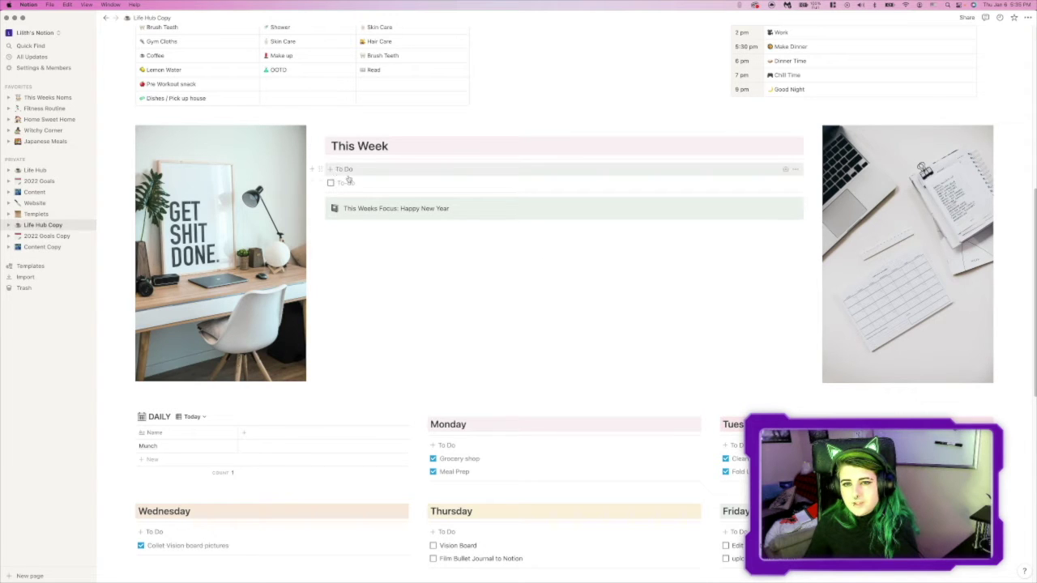
{"action": "scroll", "coordinate": [488, 268], "scroll_direction": "down", "scroll_amount": 4}
{"action": "scroll", "coordinate": [493, 268], "scroll_direction": "down", "scroll_amount": 1}
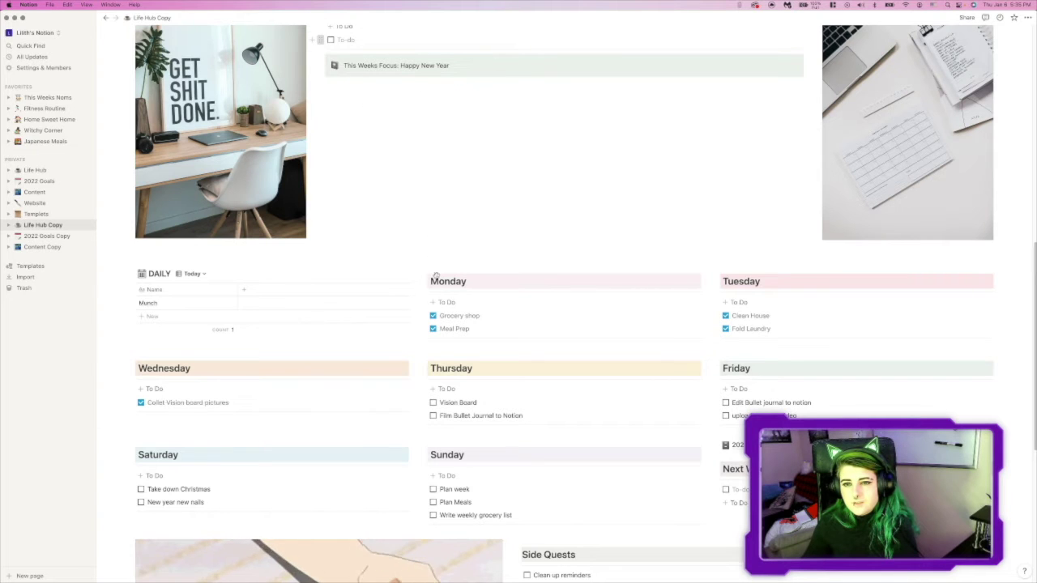
Drag the Munch row out of the DAILY table so its count drops to 0.
{"action": "left_click_drag", "start_coordinate": [320, 40], "coordinate": [442, 324]}
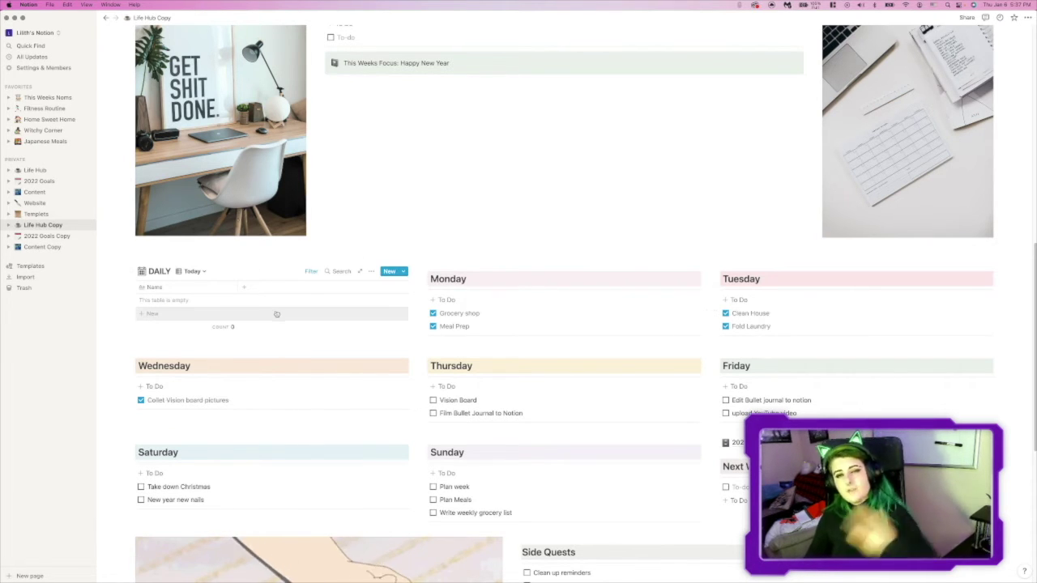
{"action": "scroll", "coordinate": [516, 189], "scroll_direction": "up", "scroll_amount": 1}
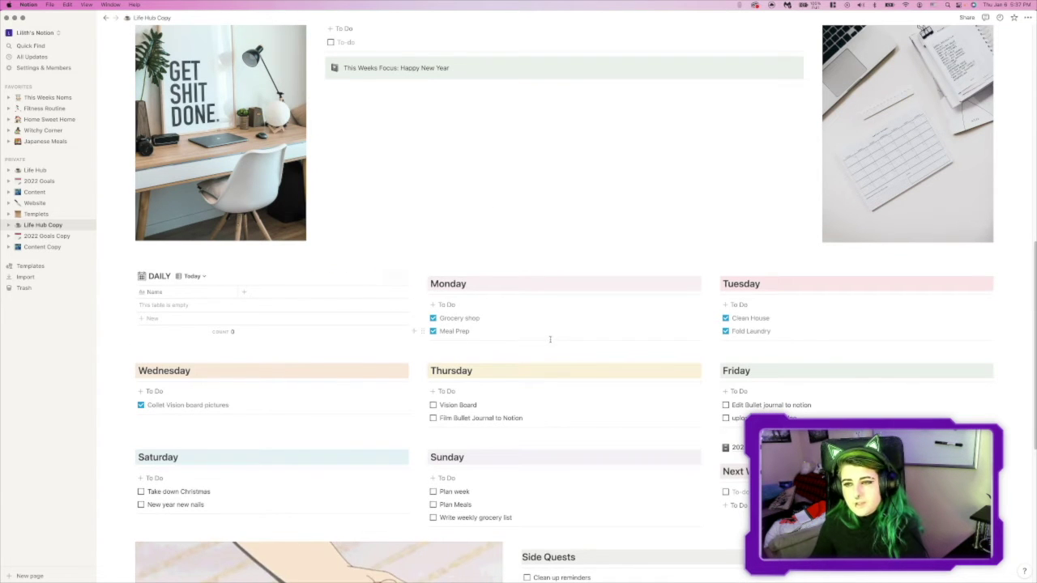
{"action": "scroll", "coordinate": [551, 342], "scroll_direction": "down", "scroll_amount": 1}
{"action": "scroll", "coordinate": [212, 351], "scroll_direction": "down", "scroll_amount": 1}
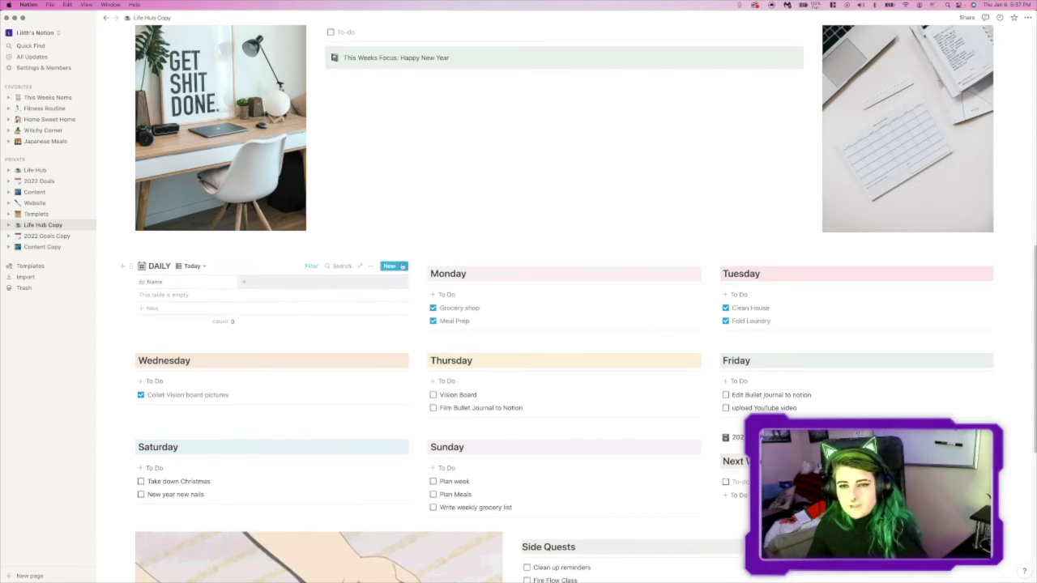
{"action": "scroll", "coordinate": [456, 205], "scroll_direction": "up", "scroll_amount": 10}
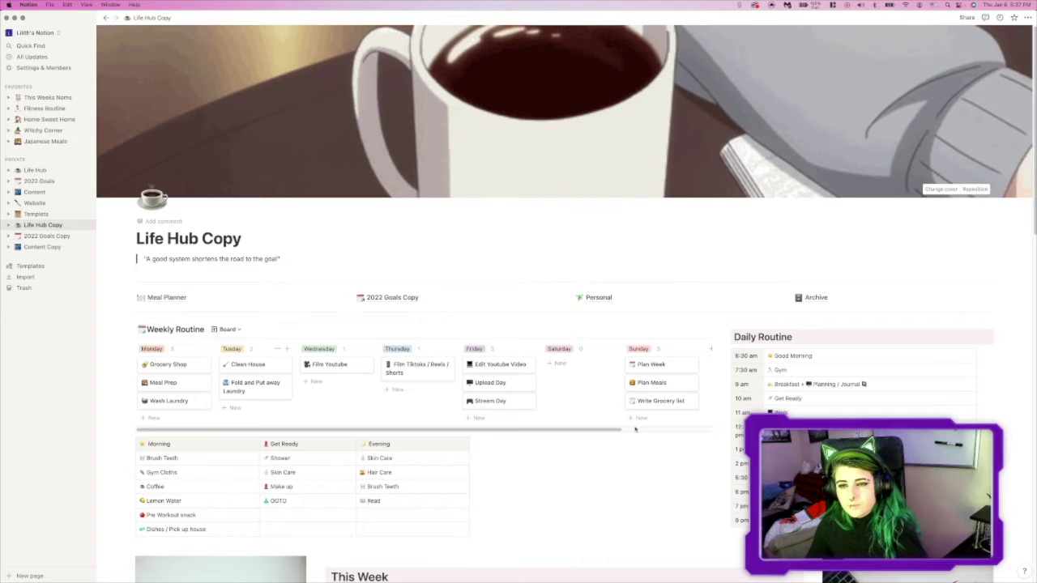
Tick the Film Bullet Journal to Notion checkbox in Thursday's list.
{"action": "scroll", "coordinate": [634, 427], "scroll_direction": "down", "scroll_amount": 5}
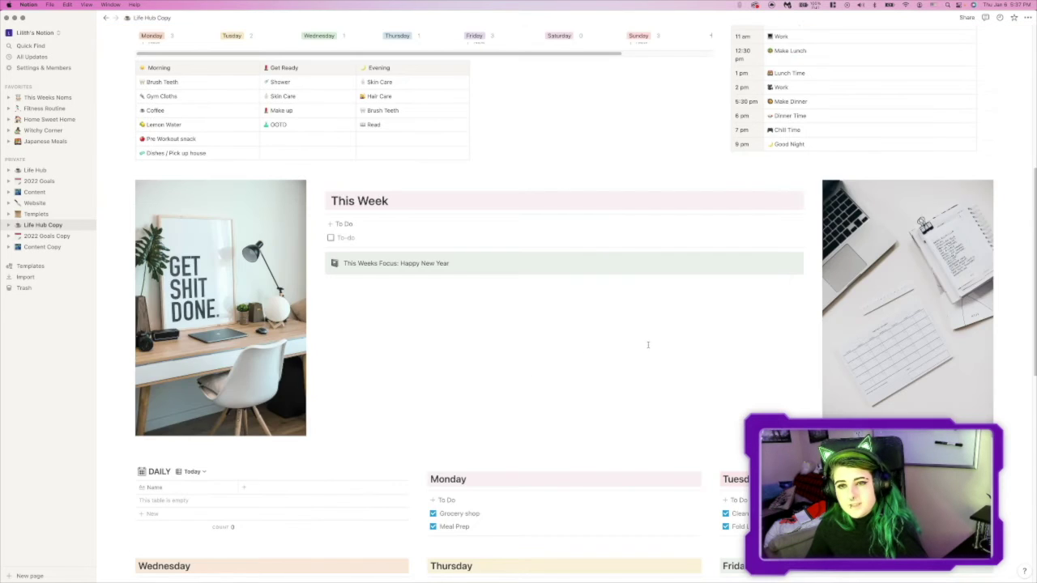
{"action": "scroll", "coordinate": [647, 344], "scroll_direction": "down", "scroll_amount": 4}
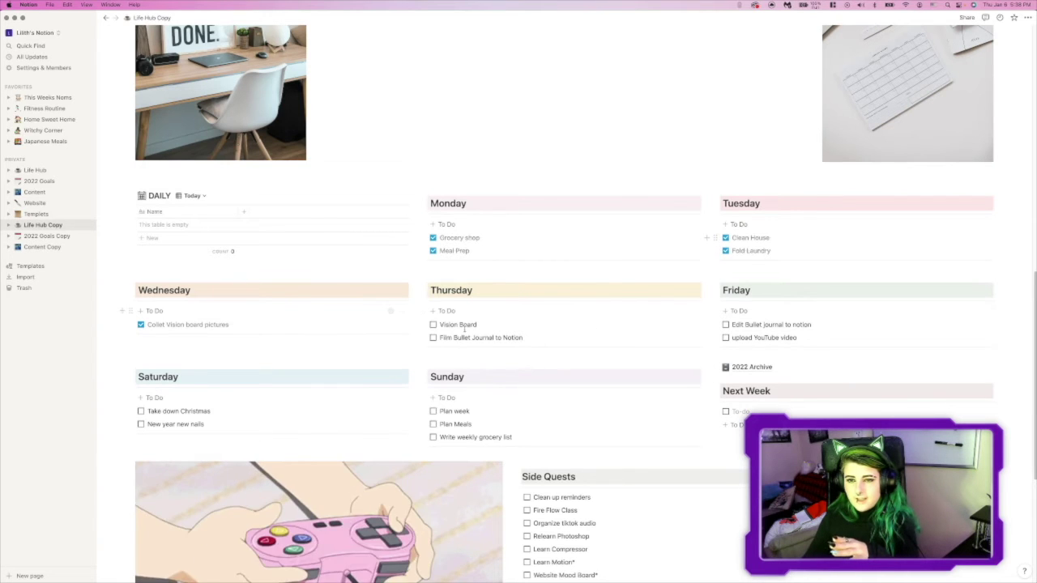
{"action": "scroll", "coordinate": [613, 397], "scroll_direction": "down", "scroll_amount": 2}
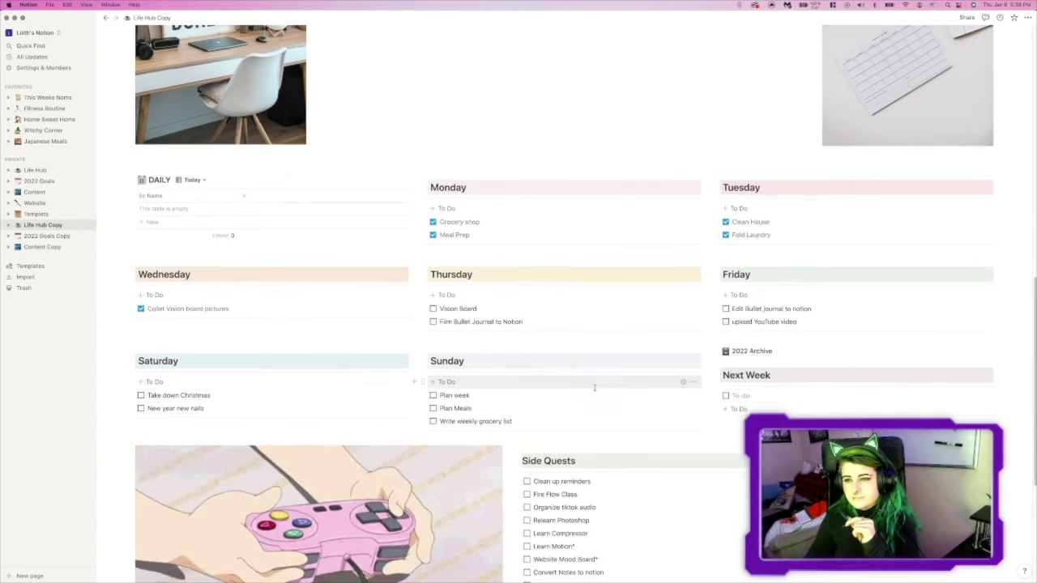
{"action": "scroll", "coordinate": [553, 337], "scroll_direction": "down", "scroll_amount": 1}
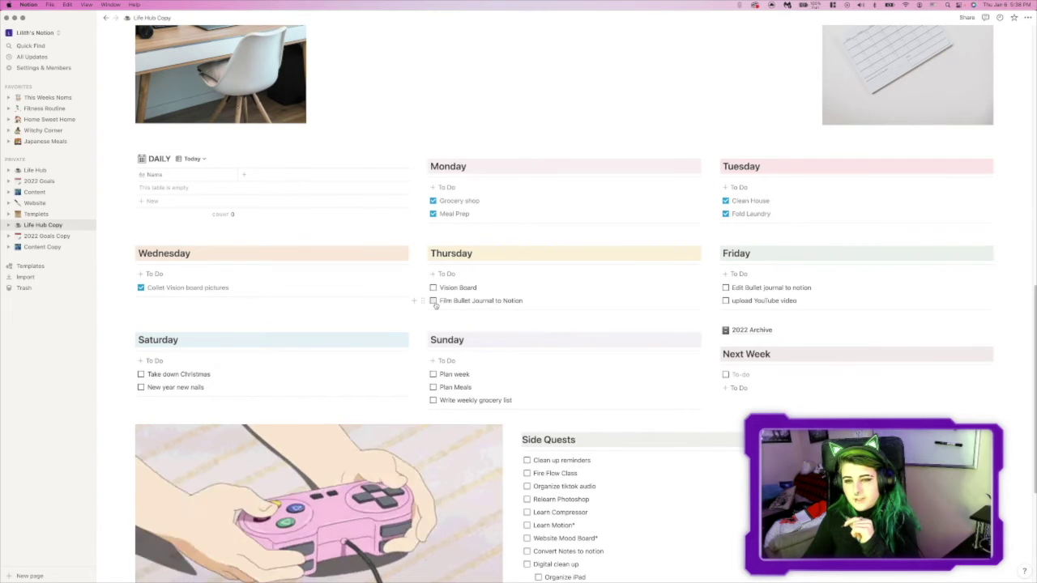
{"action": "left_click", "coordinate": [434, 301]}
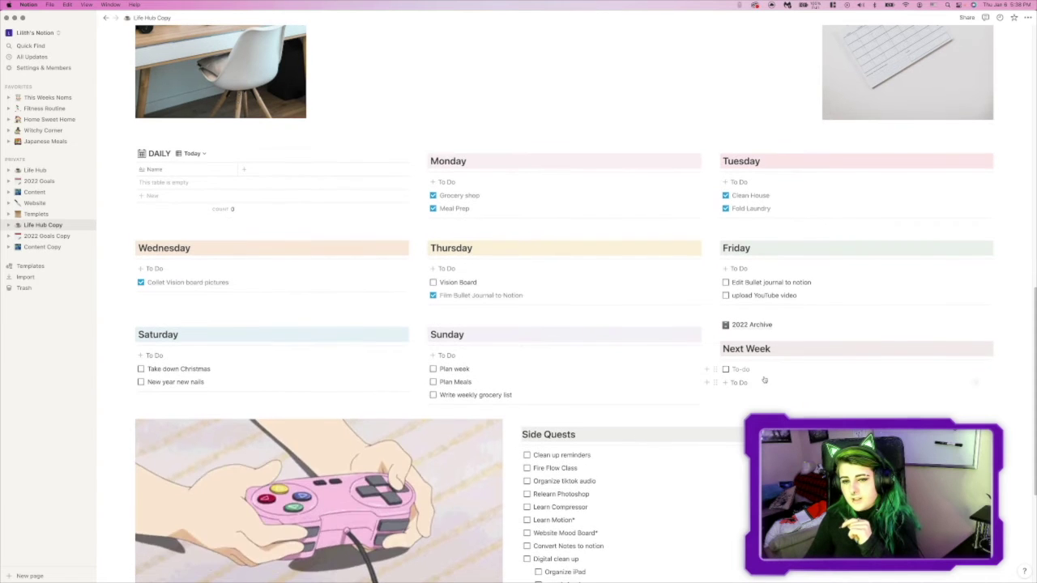
Open the Content Copy page from the sidebar.
{"action": "scroll", "coordinate": [762, 376], "scroll_direction": "down", "scroll_amount": 1}
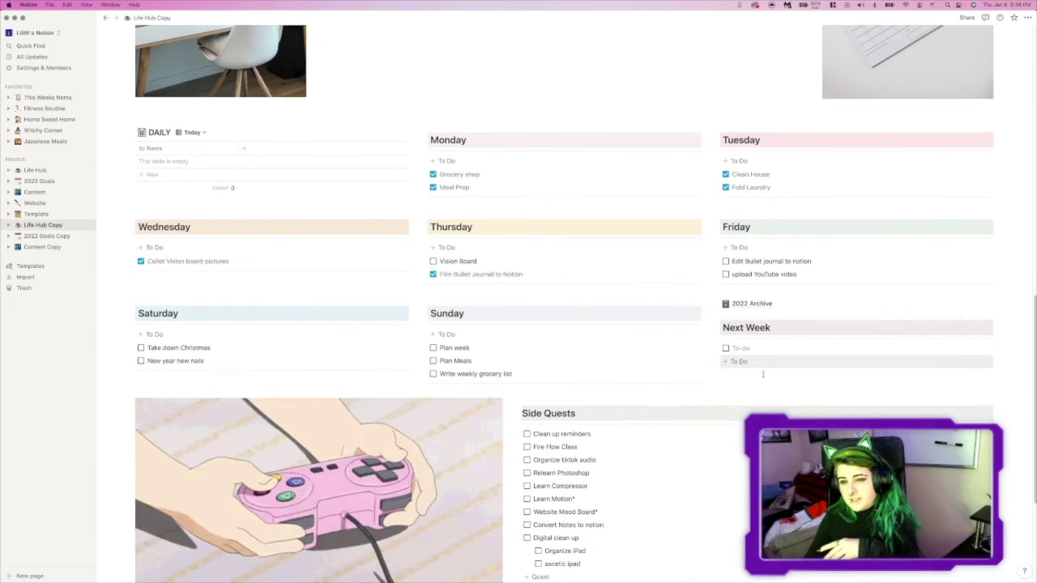
{"action": "scroll", "coordinate": [618, 440], "scroll_direction": "down", "scroll_amount": 4}
{"action": "scroll", "coordinate": [618, 441], "scroll_direction": "down", "scroll_amount": 6}
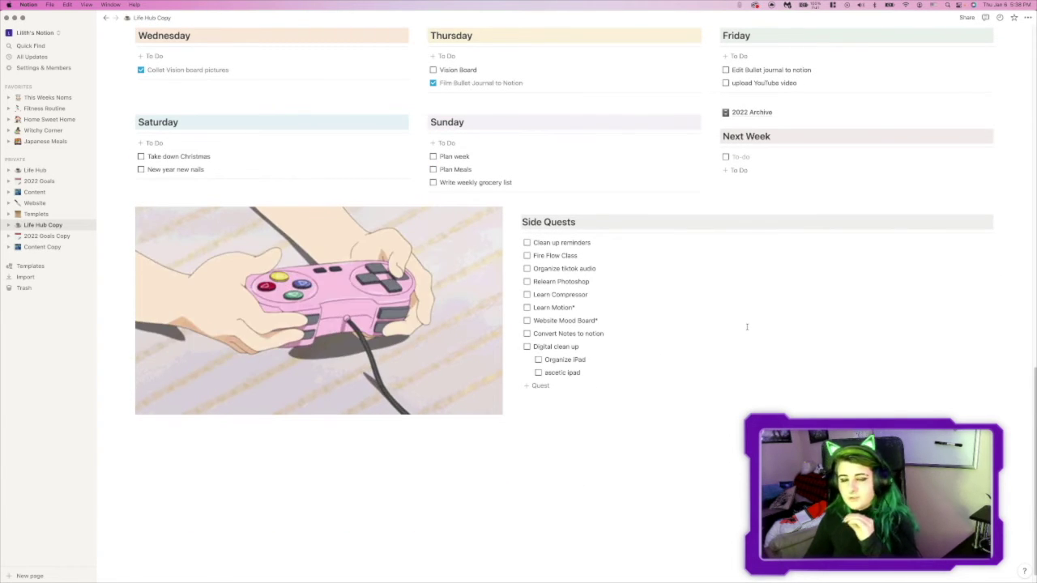
{"action": "scroll", "coordinate": [740, 329], "scroll_direction": "down", "scroll_amount": 1}
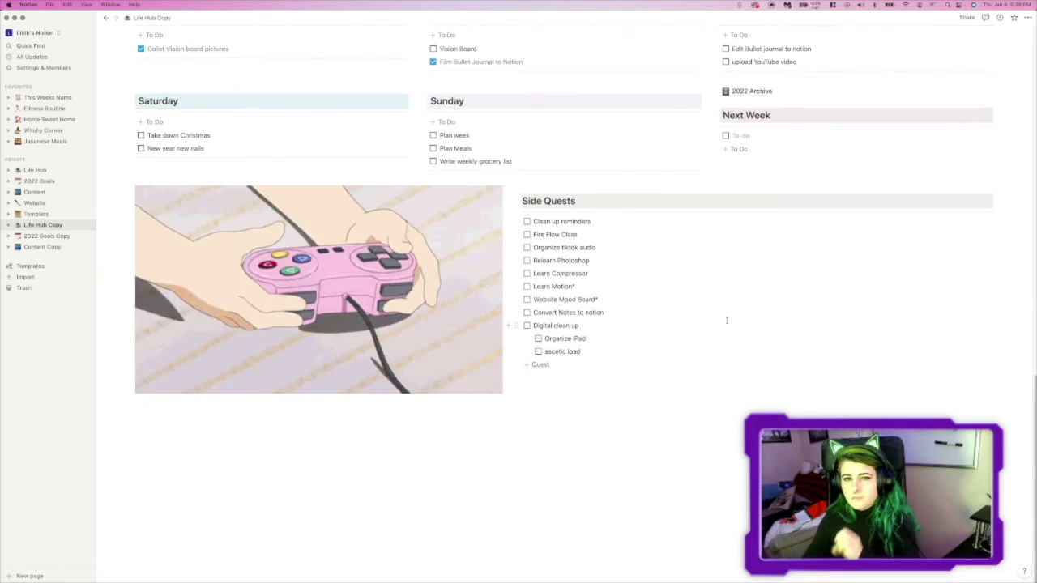
{"action": "scroll", "coordinate": [484, 221], "scroll_direction": "up", "scroll_amount": 15}
{"action": "scroll", "coordinate": [484, 221], "scroll_direction": "up", "scroll_amount": 3}
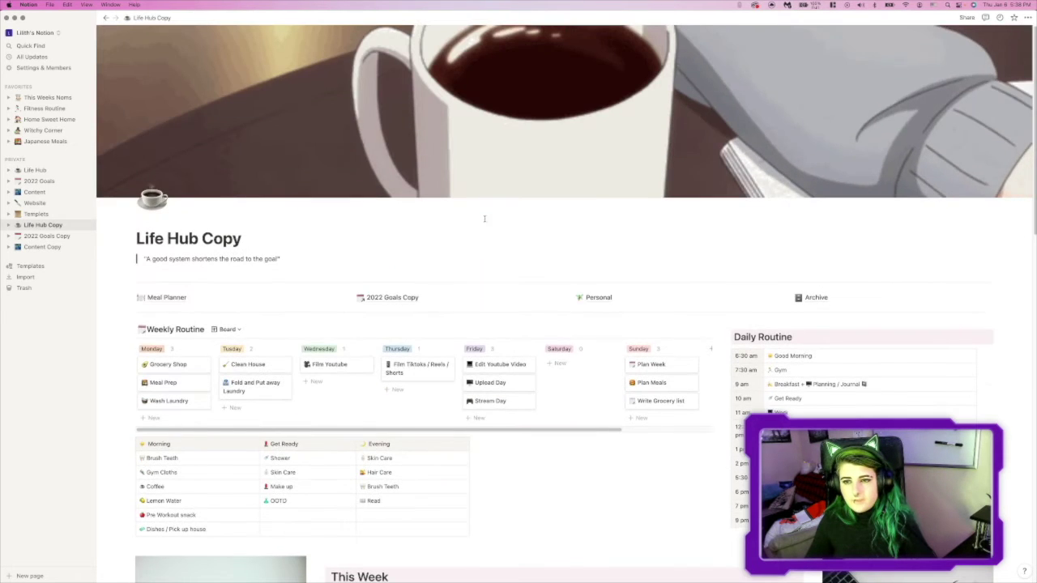
{"action": "scroll", "coordinate": [484, 221], "scroll_direction": "down", "scroll_amount": 3}
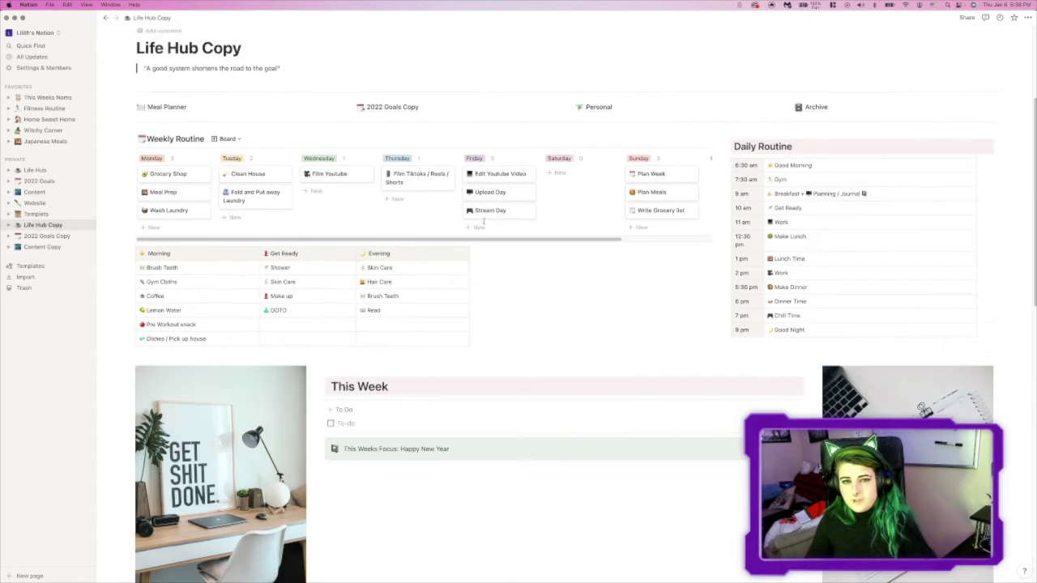
{"action": "left_click", "coordinate": [40, 247]}
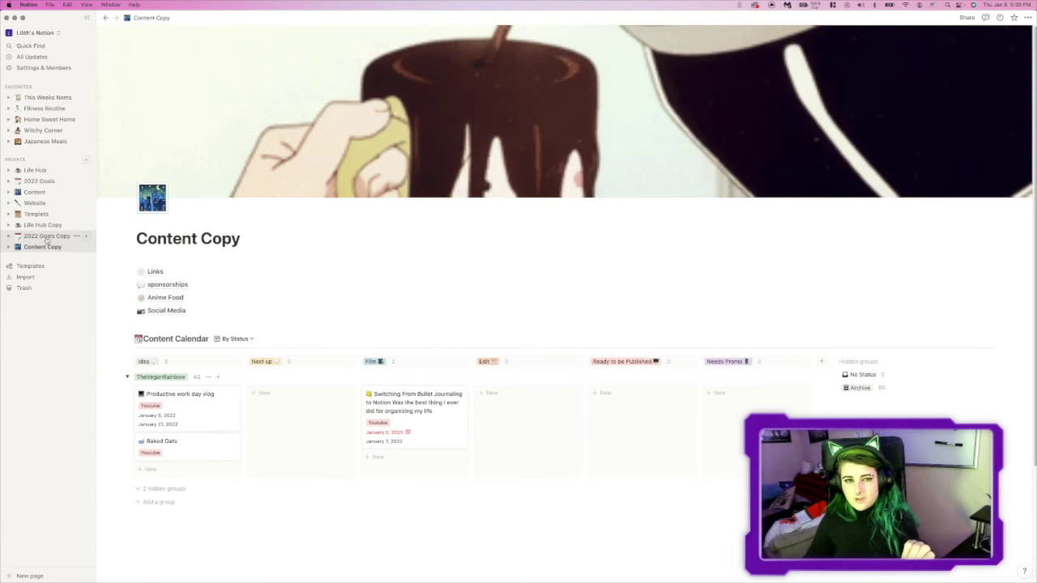
Open 2022 Goals Copy from the sidebar's Private section.
{"action": "left_click", "coordinate": [47, 237]}
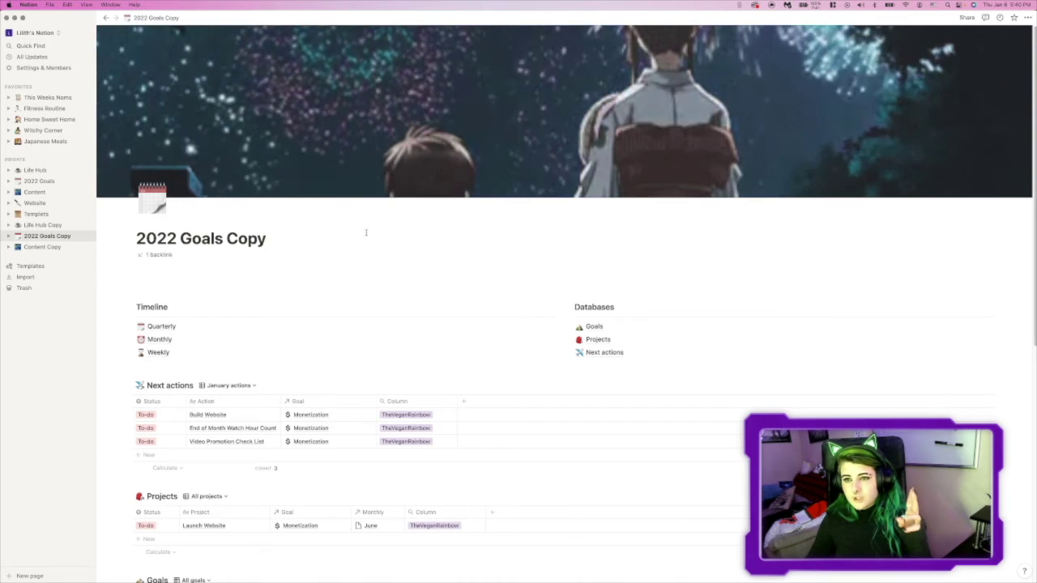
{"action": "scroll", "coordinate": [313, 277], "scroll_direction": "down", "scroll_amount": 1}
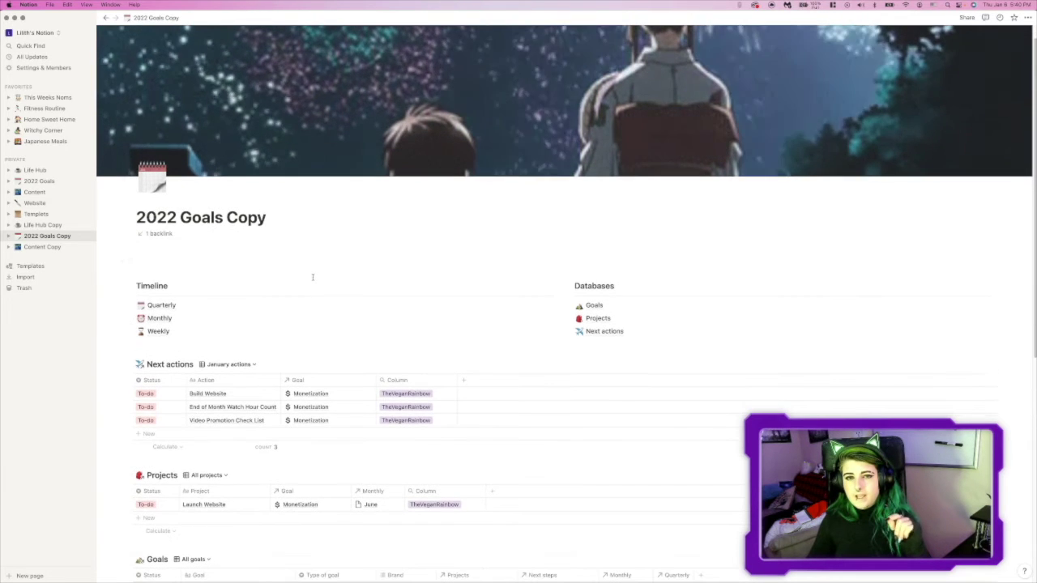
{"action": "scroll", "coordinate": [315, 282], "scroll_direction": "down", "scroll_amount": 1}
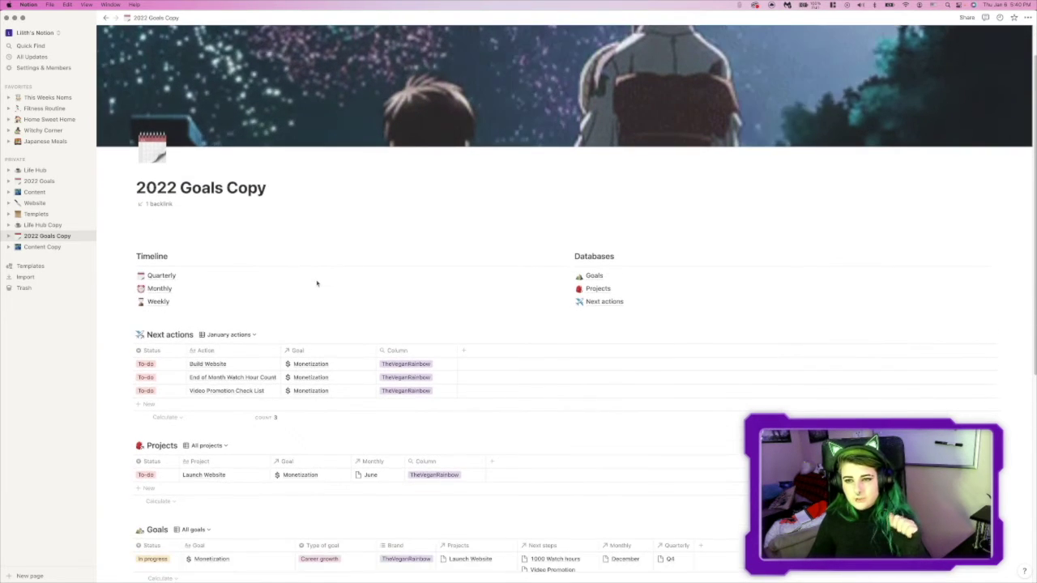
{"action": "scroll", "coordinate": [316, 282], "scroll_direction": "down", "scroll_amount": 1}
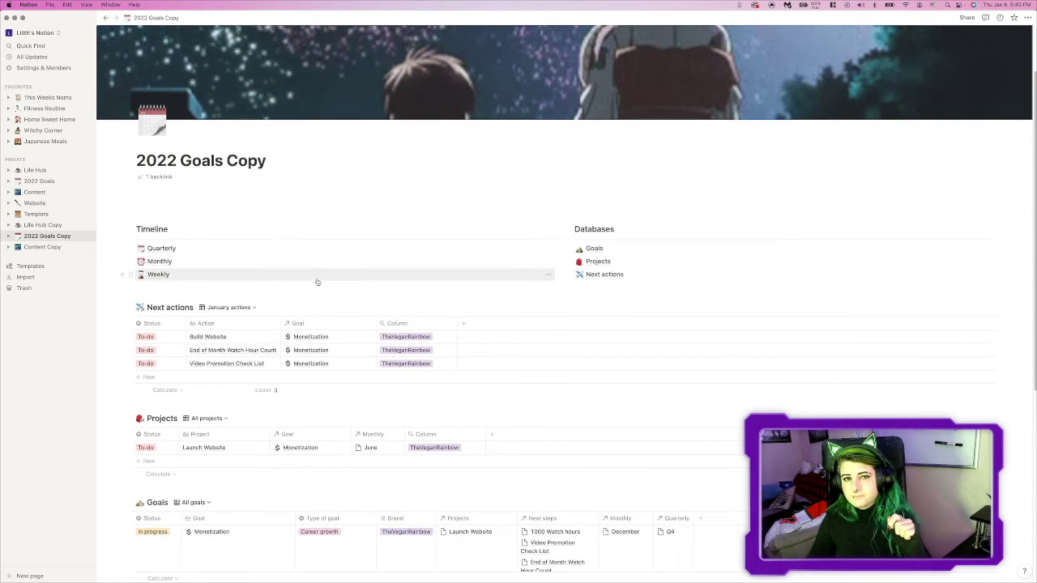
{"action": "scroll", "coordinate": [420, 281], "scroll_direction": "down", "scroll_amount": 10}
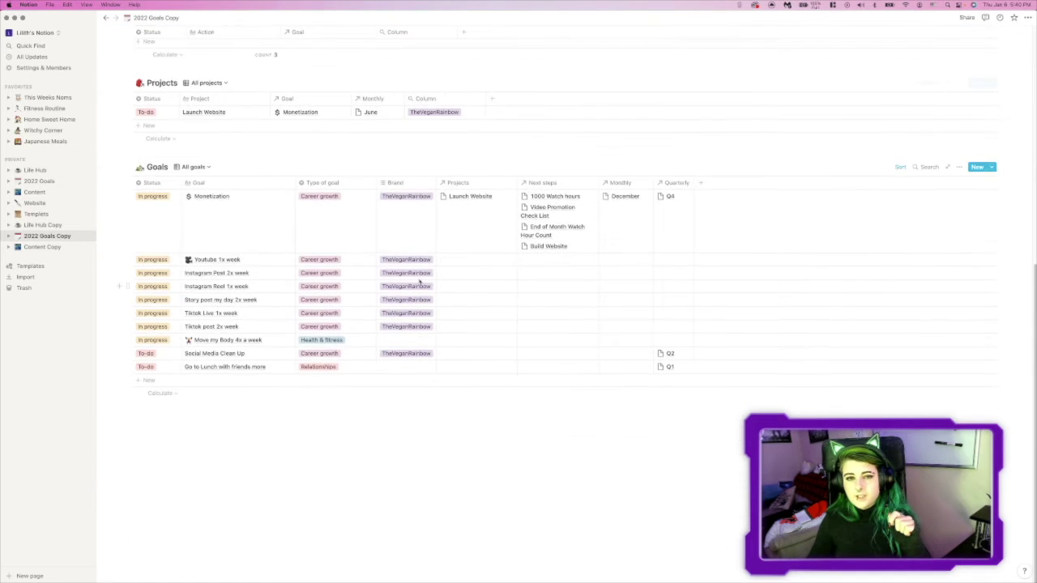
{"action": "scroll", "coordinate": [420, 281], "scroll_direction": "up", "scroll_amount": 1}
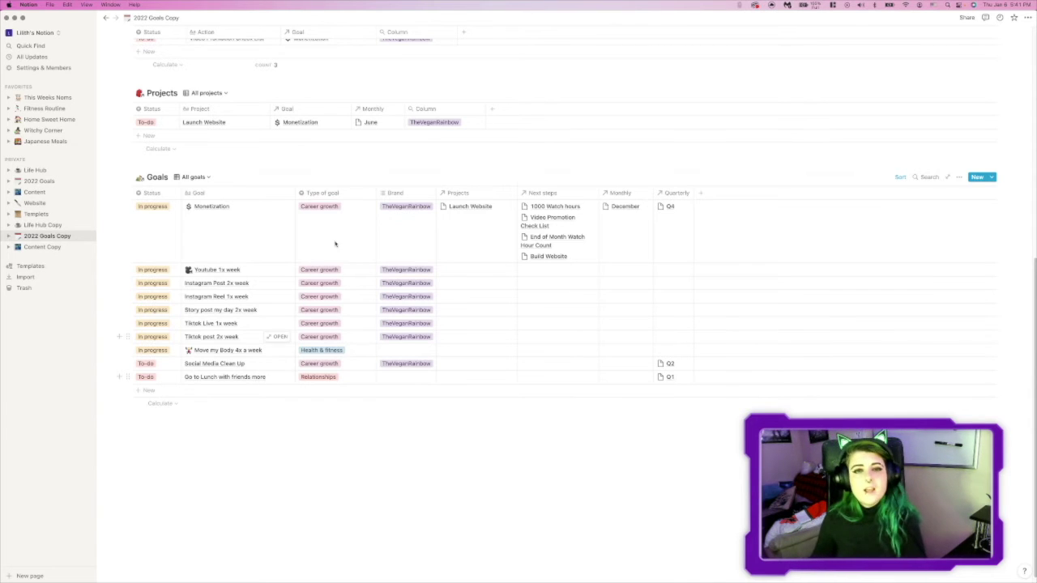
{"action": "scroll", "coordinate": [336, 189], "scroll_direction": "up", "scroll_amount": 2}
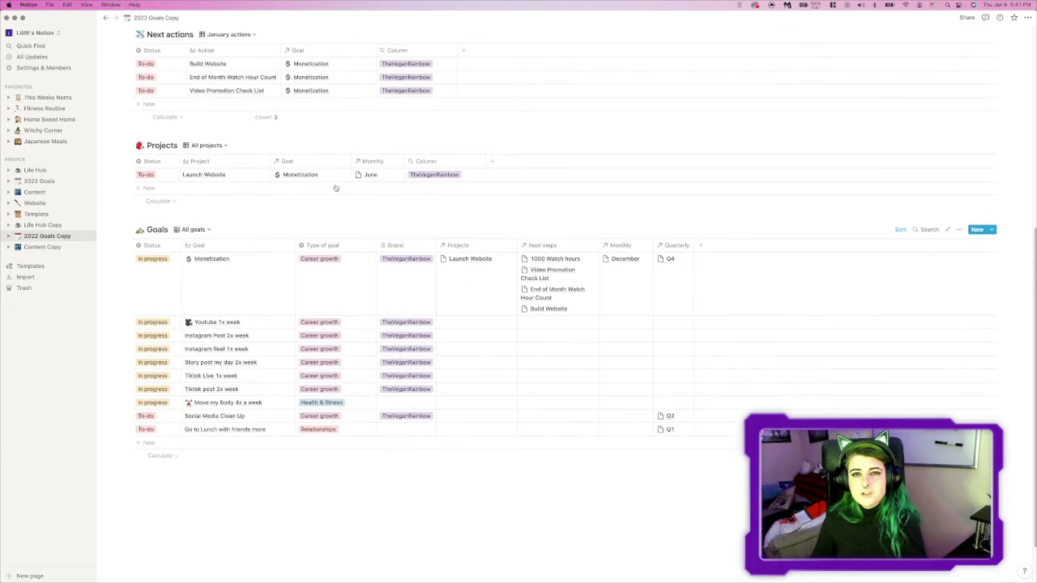
{"action": "scroll", "coordinate": [458, 160], "scroll_direction": "up", "scroll_amount": 4}
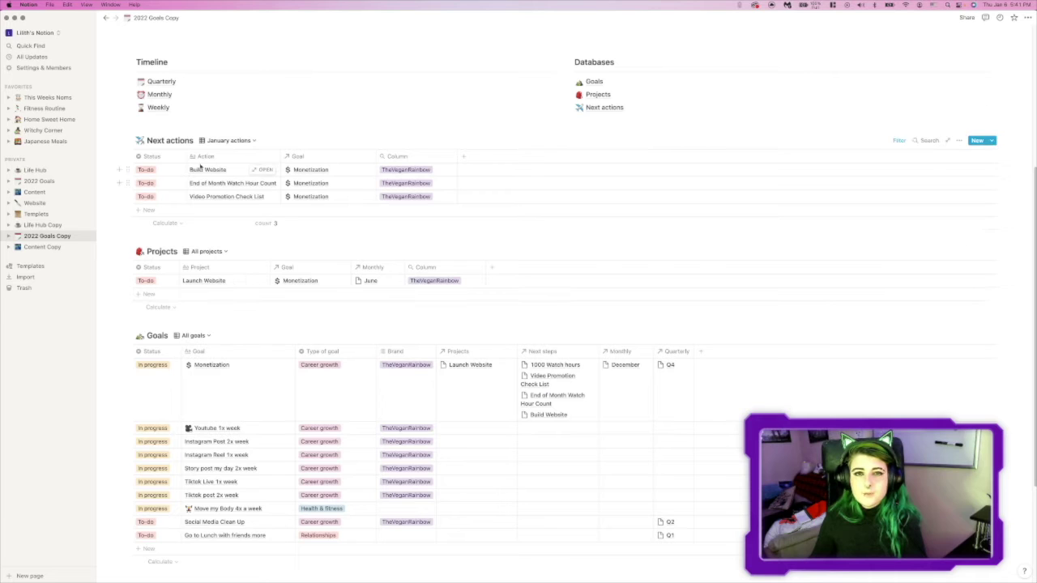
{"action": "scroll", "coordinate": [222, 166], "scroll_direction": "up", "scroll_amount": 5}
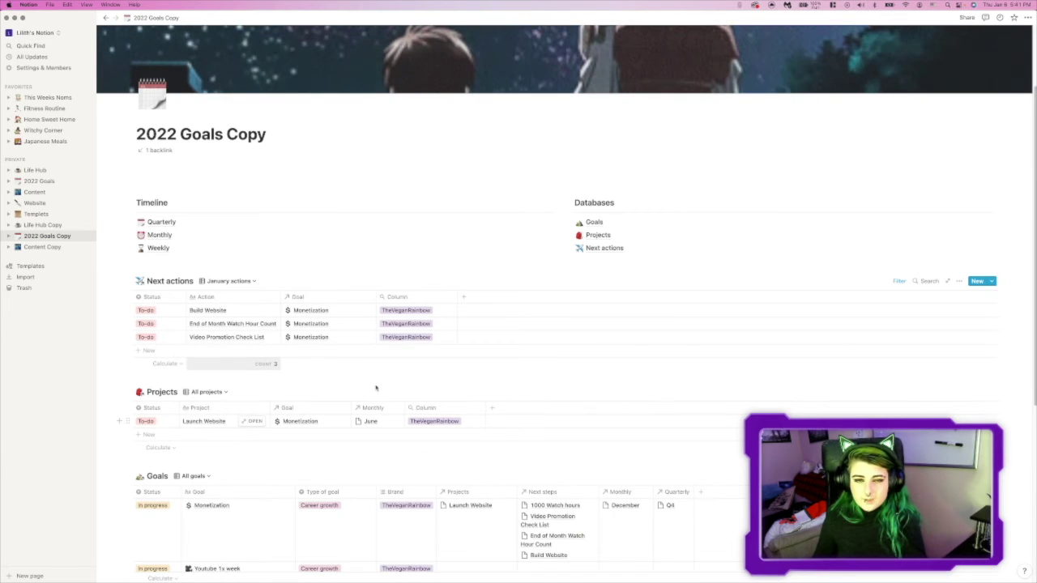
{"action": "scroll", "coordinate": [661, 268], "scroll_direction": "down", "scroll_amount": 5}
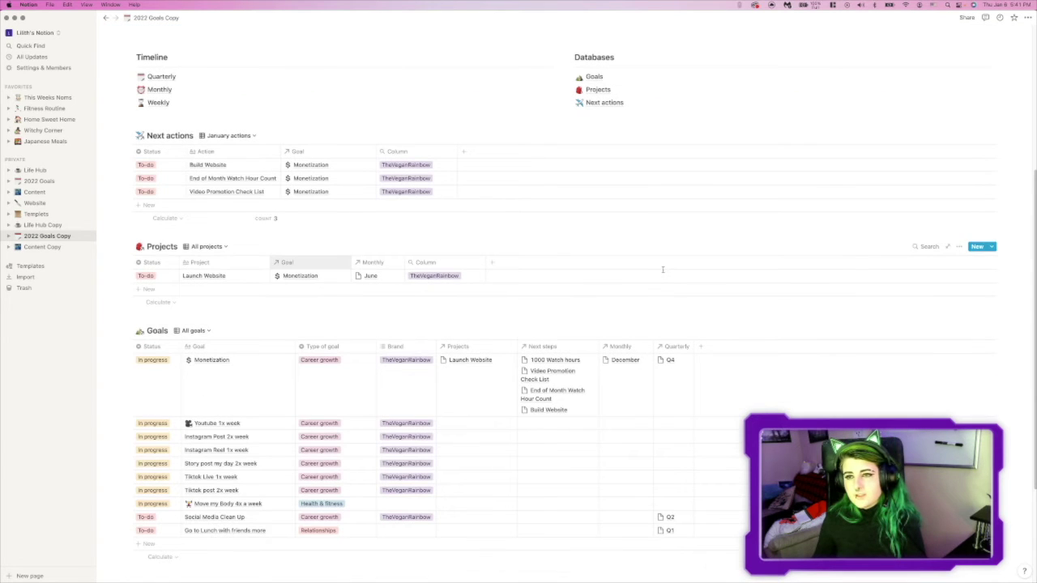
{"action": "left_click", "coordinate": [249, 140]}
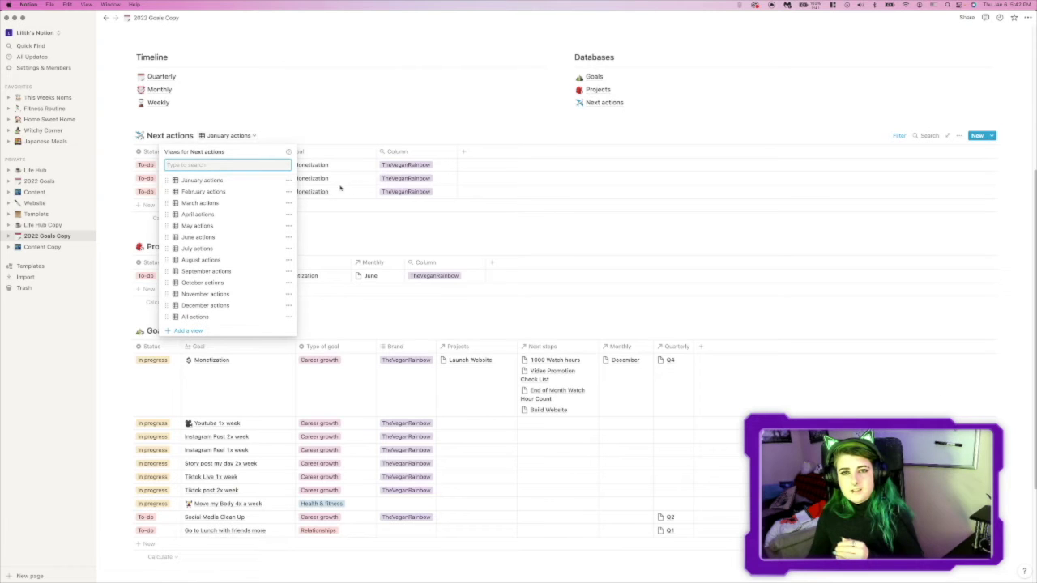
{"action": "key", "text": "Escape"}
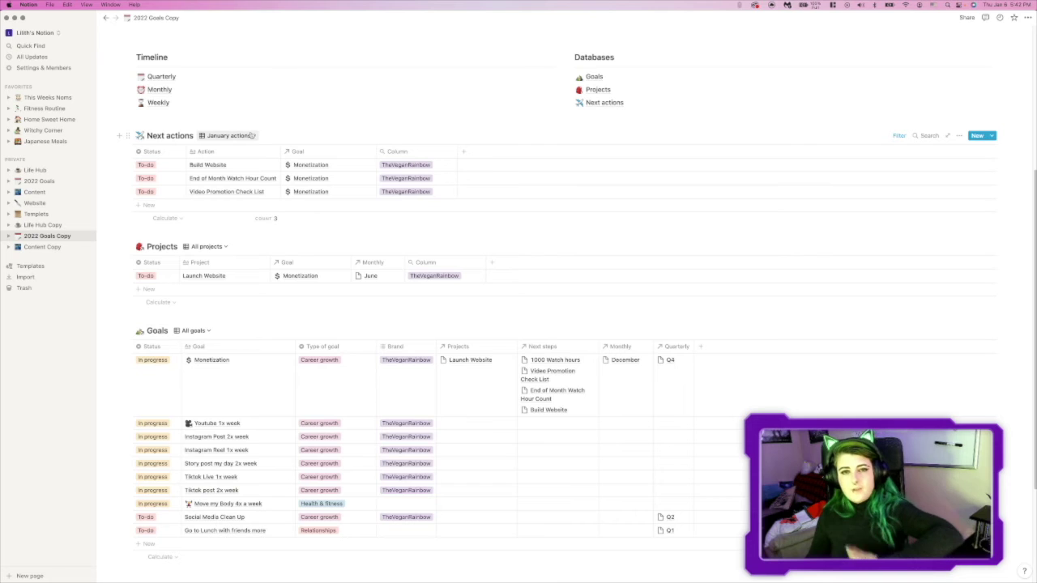
{"action": "left_click", "coordinate": [225, 247]}
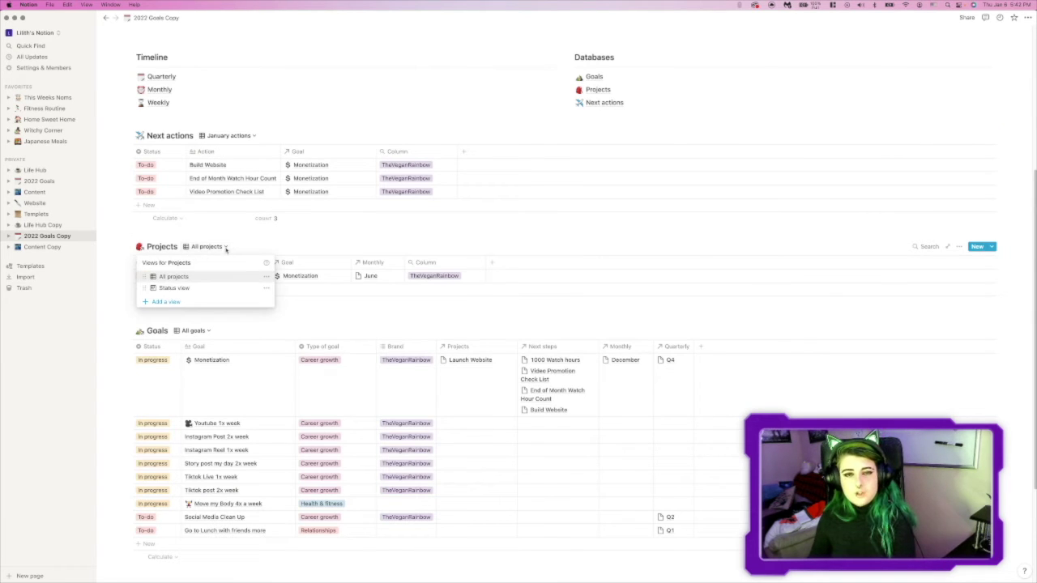
{"action": "left_click", "coordinate": [309, 239]}
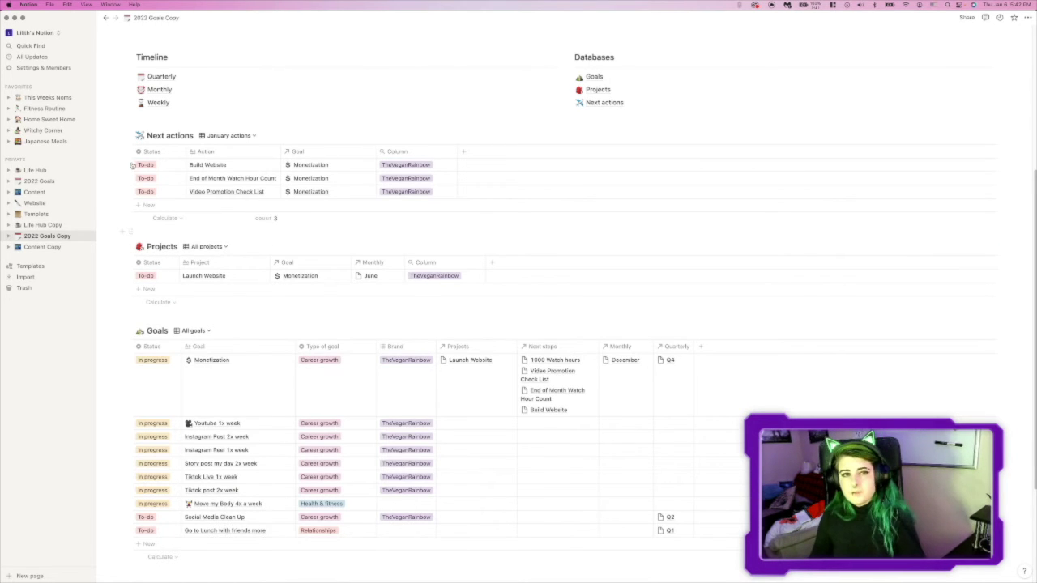
{"action": "scroll", "coordinate": [381, 256], "scroll_direction": "down", "scroll_amount": 1}
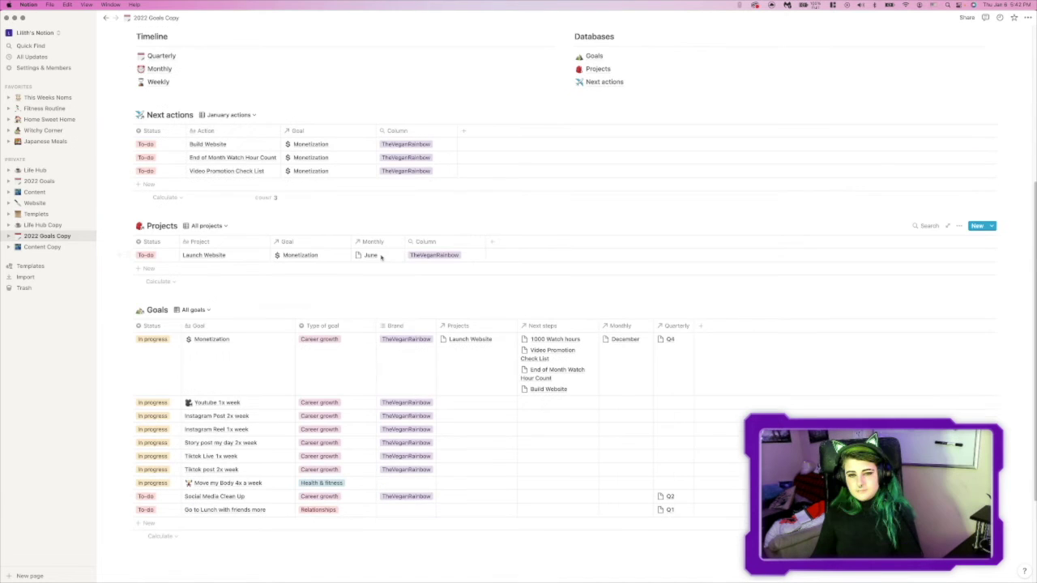
{"action": "scroll", "coordinate": [381, 257], "scroll_direction": "down", "scroll_amount": 5}
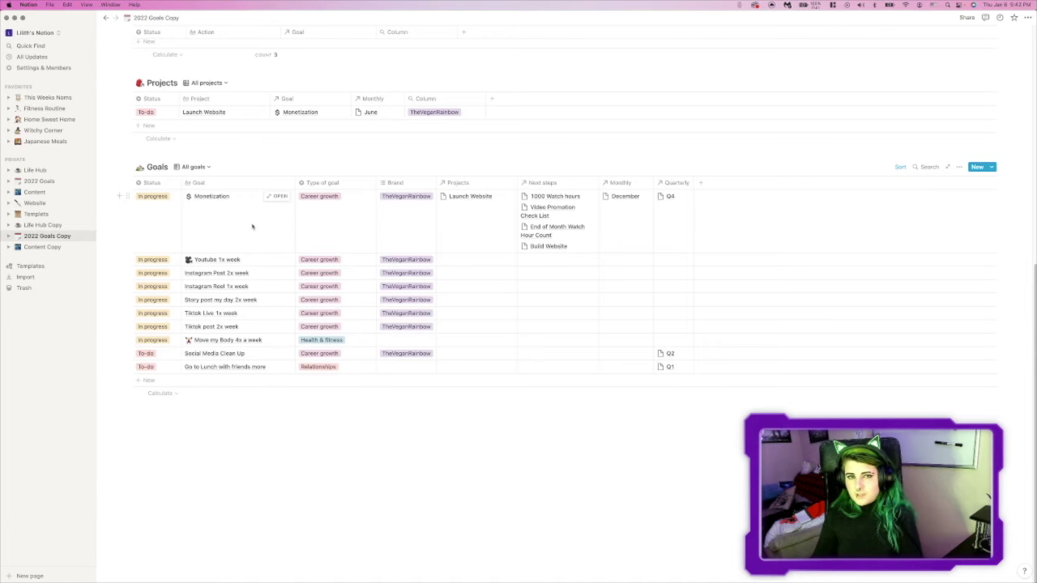
{"action": "scroll", "coordinate": [251, 227], "scroll_direction": "up", "scroll_amount": 10}
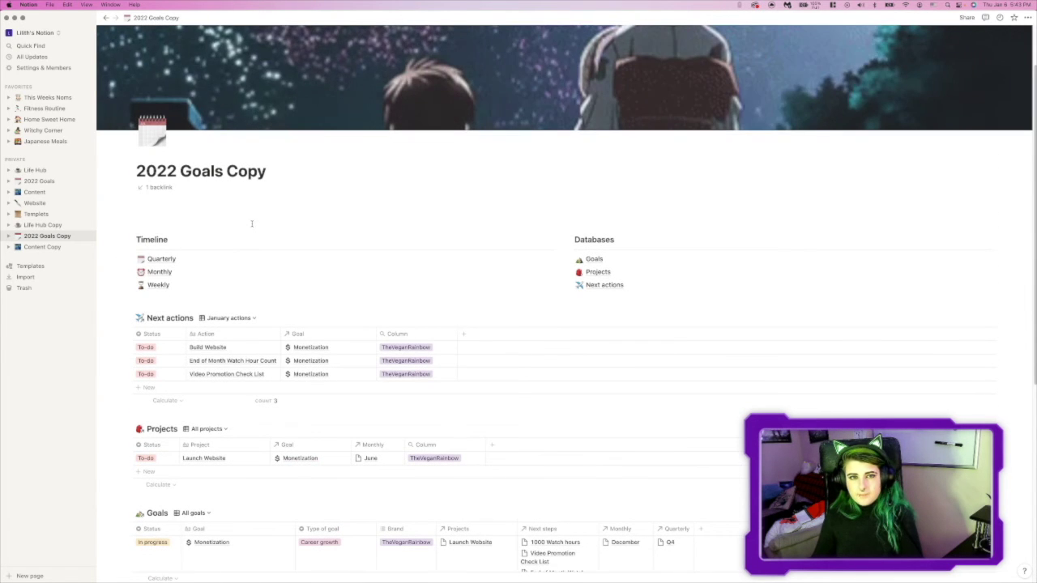
{"action": "key", "text": "super+bracketleft"}
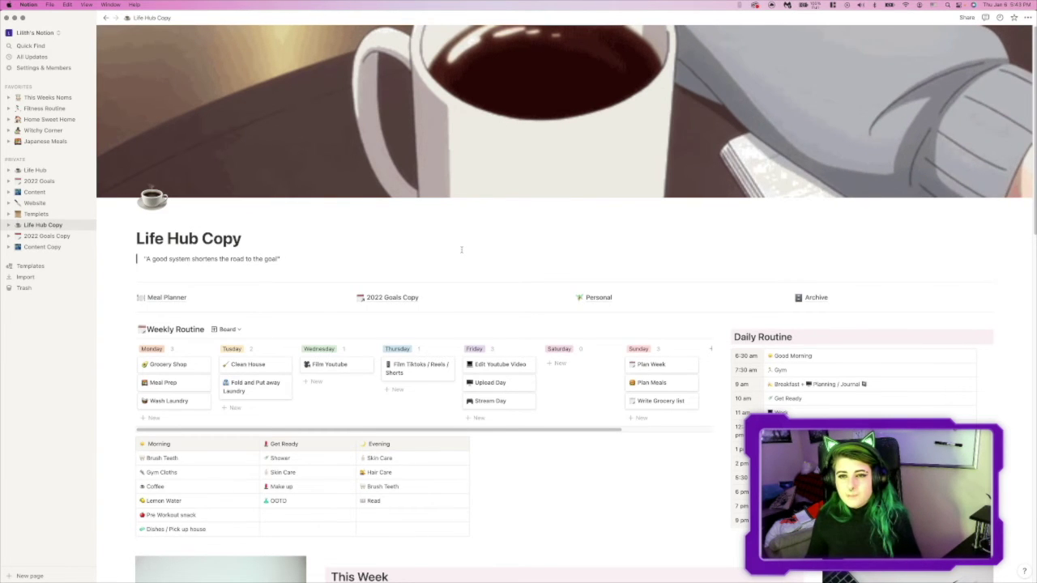
Reload the Life Hub Copy page from the sidebar.
{"action": "scroll", "coordinate": [461, 249], "scroll_direction": "down", "scroll_amount": 5}
{"action": "scroll", "coordinate": [461, 250], "scroll_direction": "down", "scroll_amount": 8}
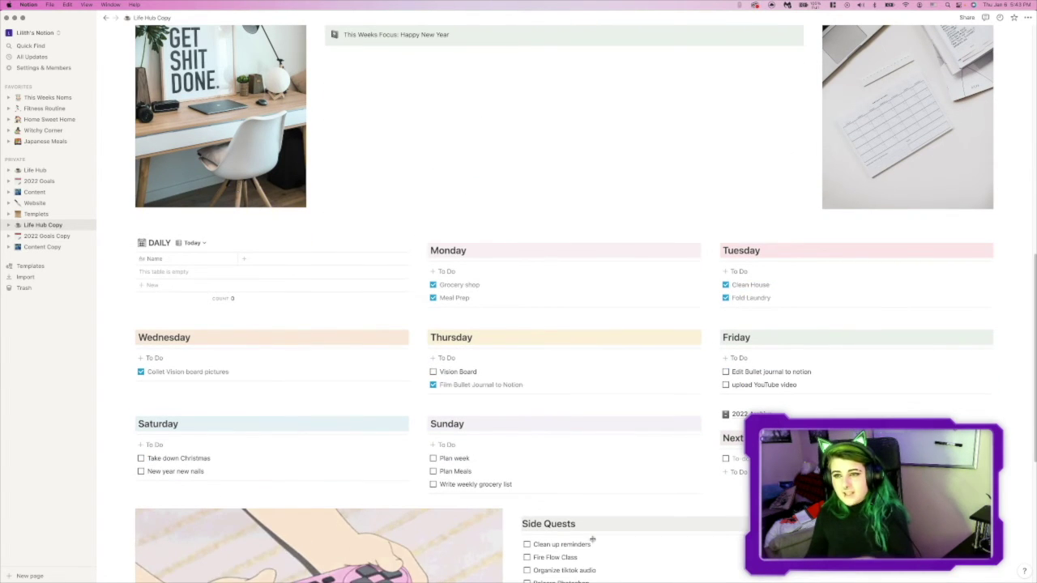
{"action": "scroll", "coordinate": [650, 311], "scroll_direction": "down", "scroll_amount": 1}
{"action": "scroll", "coordinate": [649, 311], "scroll_direction": "down", "scroll_amount": 1}
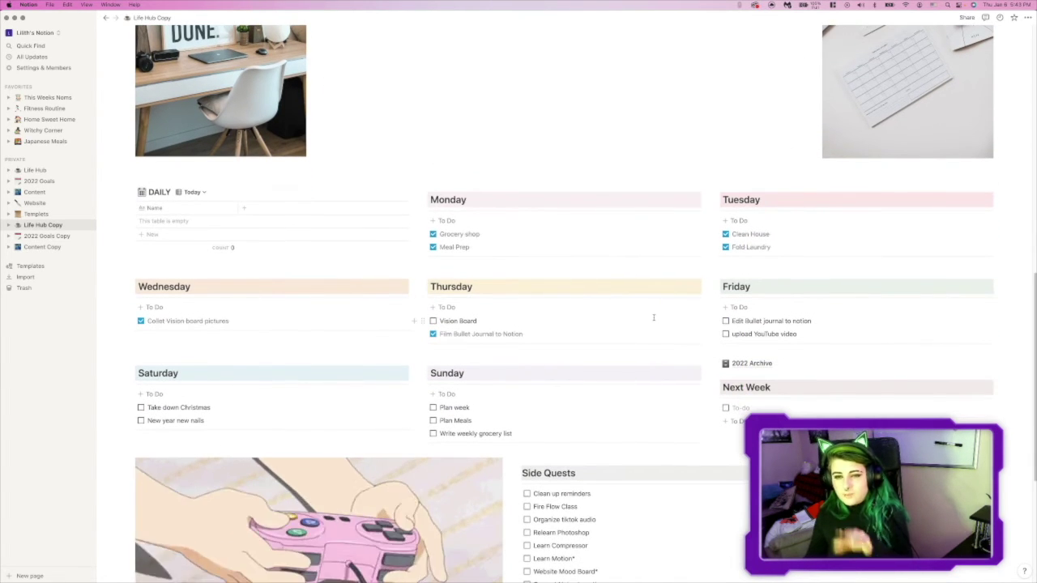
{"action": "scroll", "coordinate": [652, 316], "scroll_direction": "up", "scroll_amount": 5}
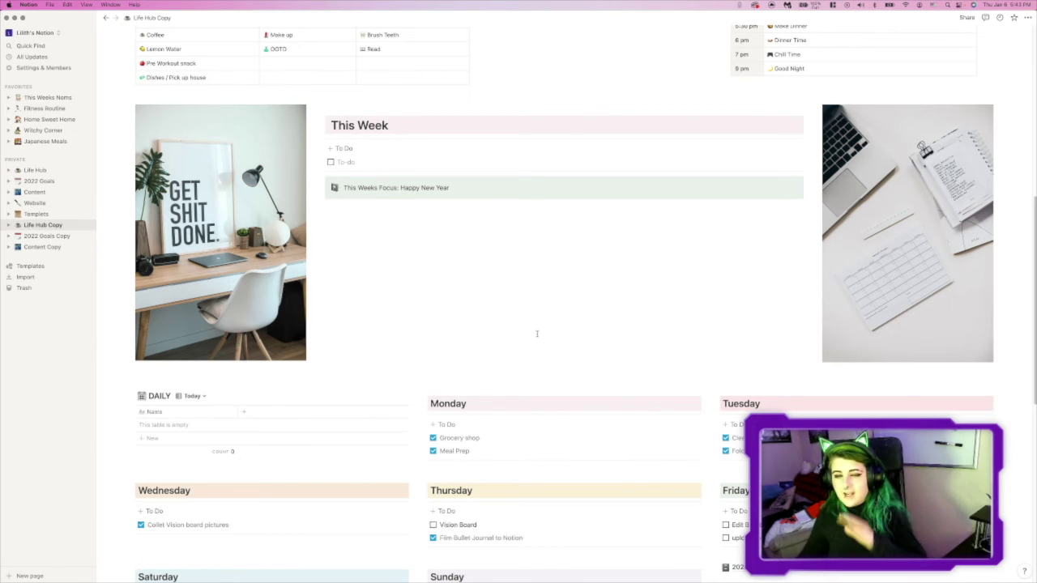
{"action": "scroll", "coordinate": [536, 334], "scroll_direction": "down", "scroll_amount": 5}
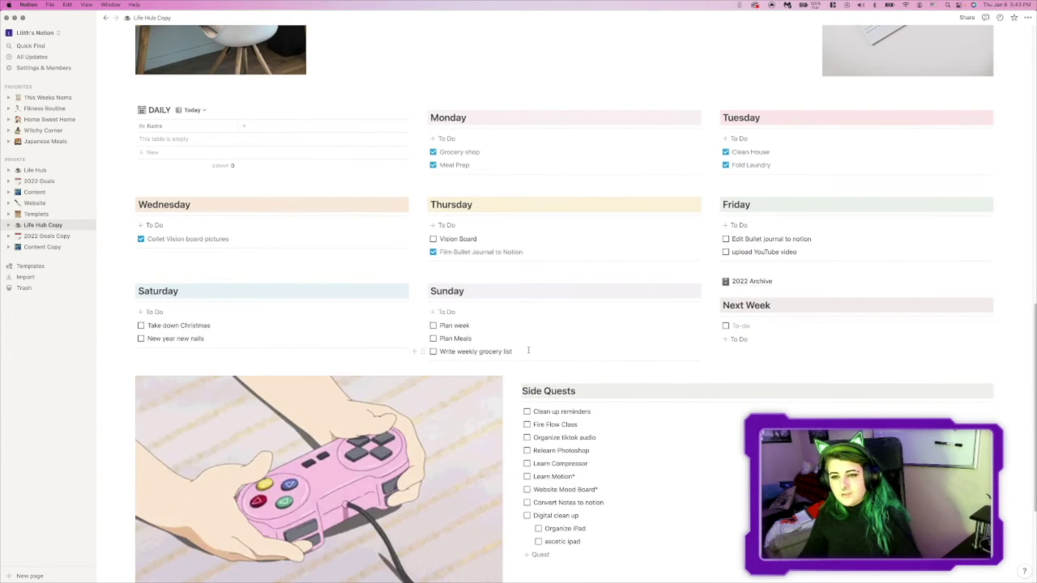
{"action": "scroll", "coordinate": [528, 349], "scroll_direction": "up", "scroll_amount": 5}
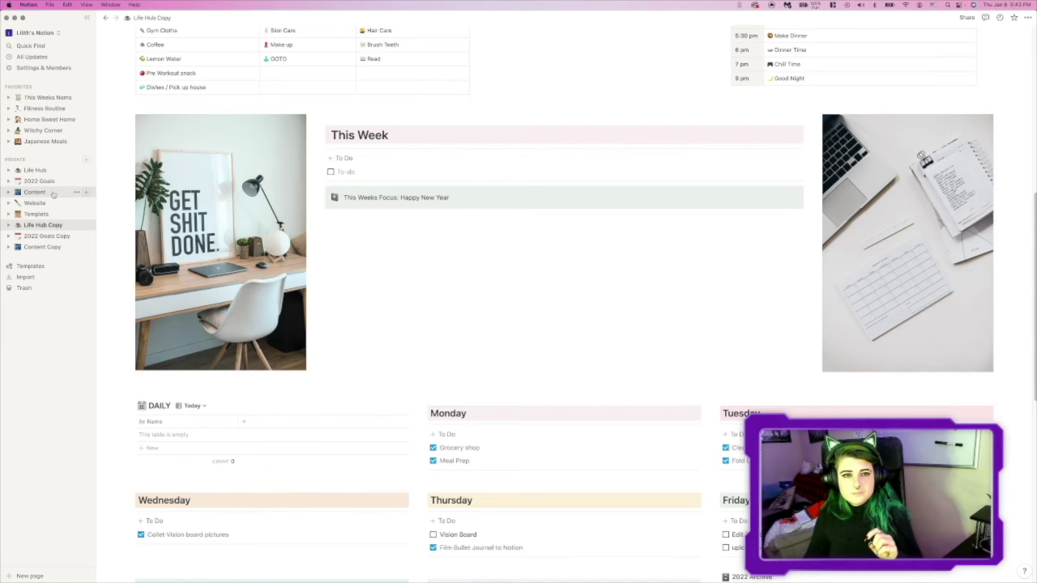
{"action": "left_click", "coordinate": [43, 225]}
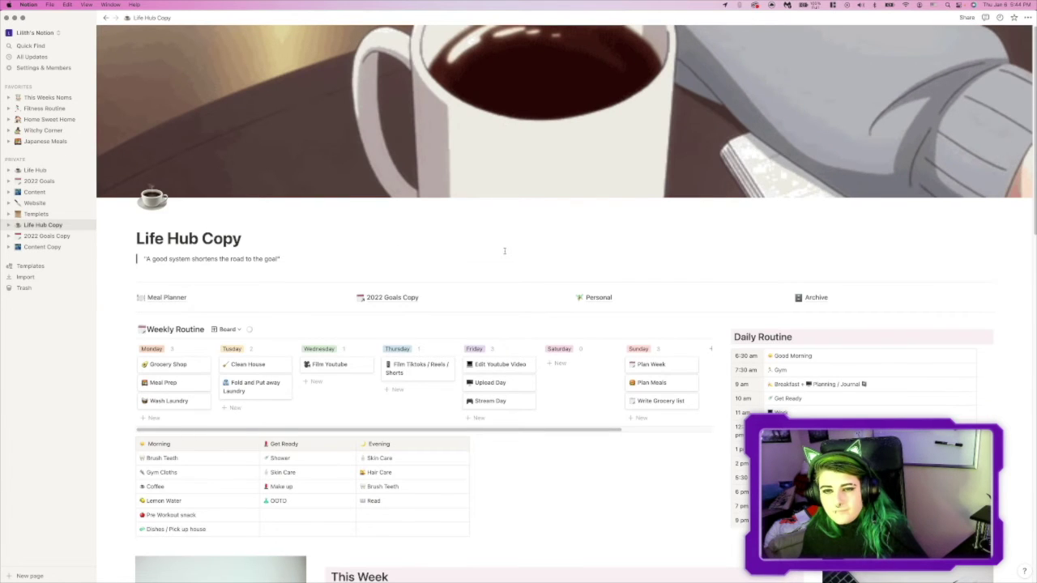
Close the Notion Life Hub Copy window to reveal the Pinterest board.
{"action": "scroll", "coordinate": [503, 251], "scroll_direction": "down", "scroll_amount": 2}
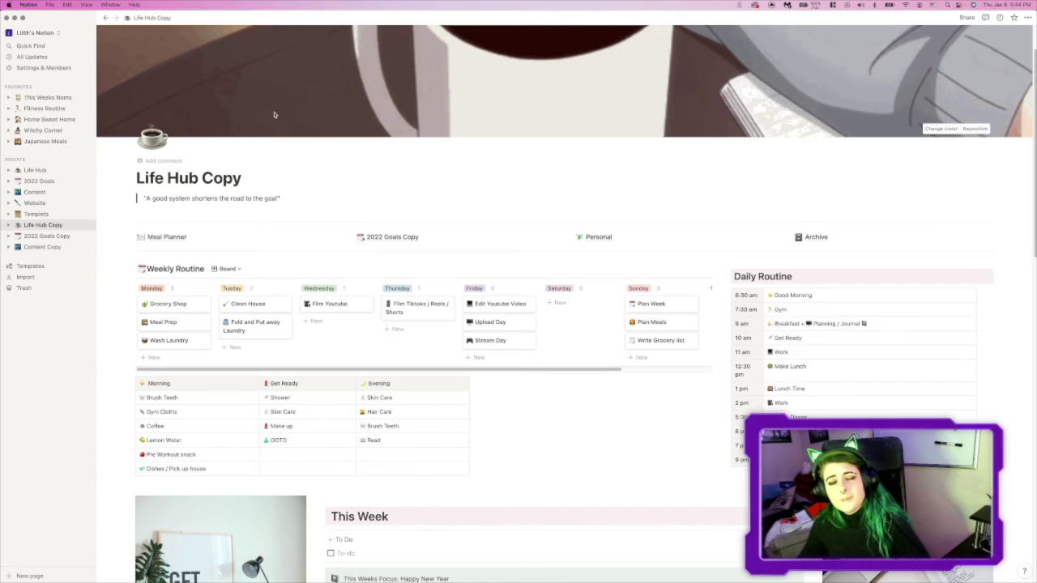
{"action": "scroll", "coordinate": [282, 116], "scroll_direction": "up", "scroll_amount": 1}
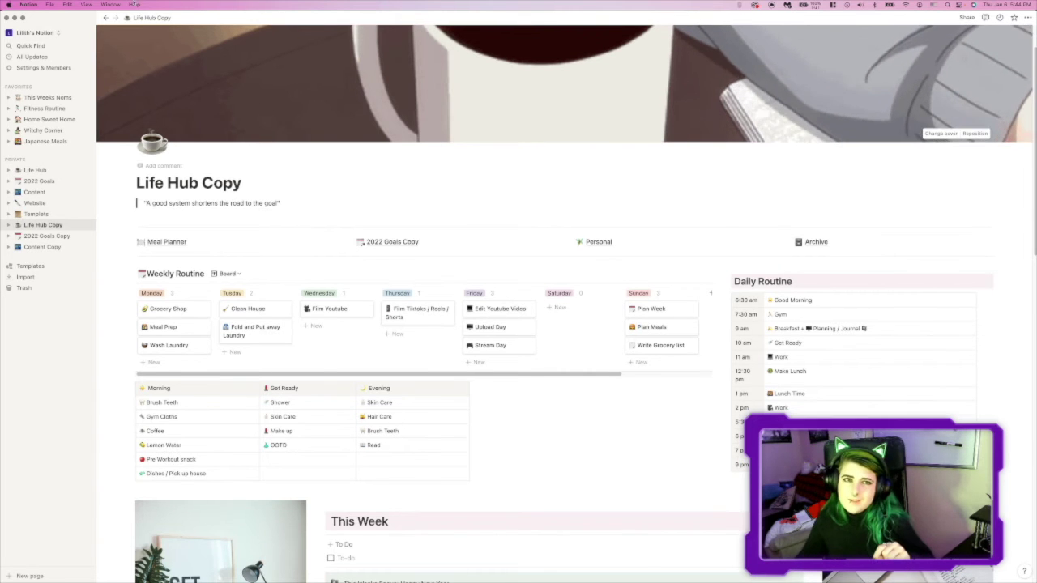
{"action": "left_click", "coordinate": [6, 18]}
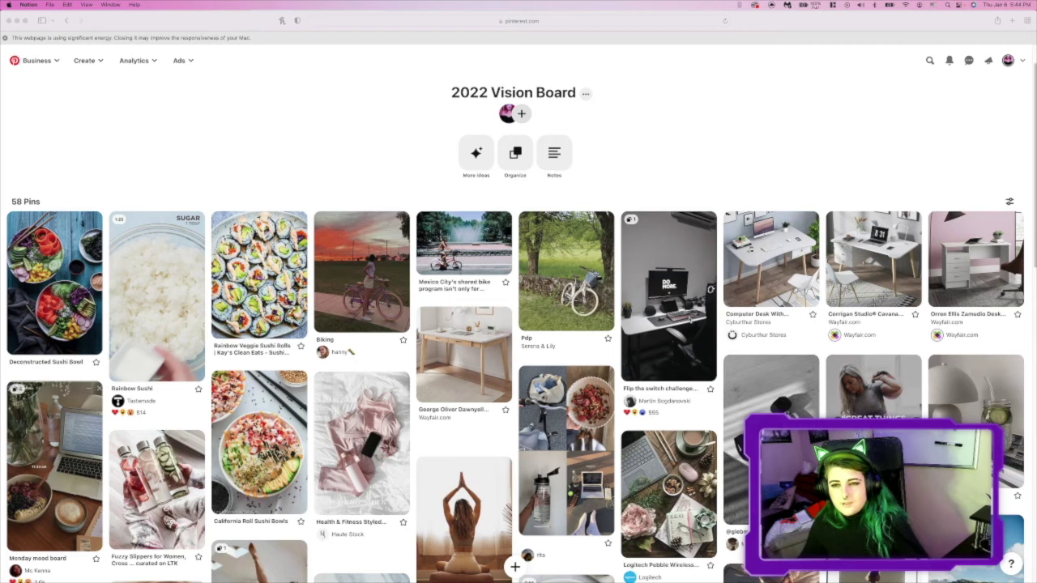
Scroll through the Pinterest 2022 Vision Board pins down to the end.
{"action": "scroll", "coordinate": [689, 319], "scroll_direction": "down", "scroll_amount": 20}
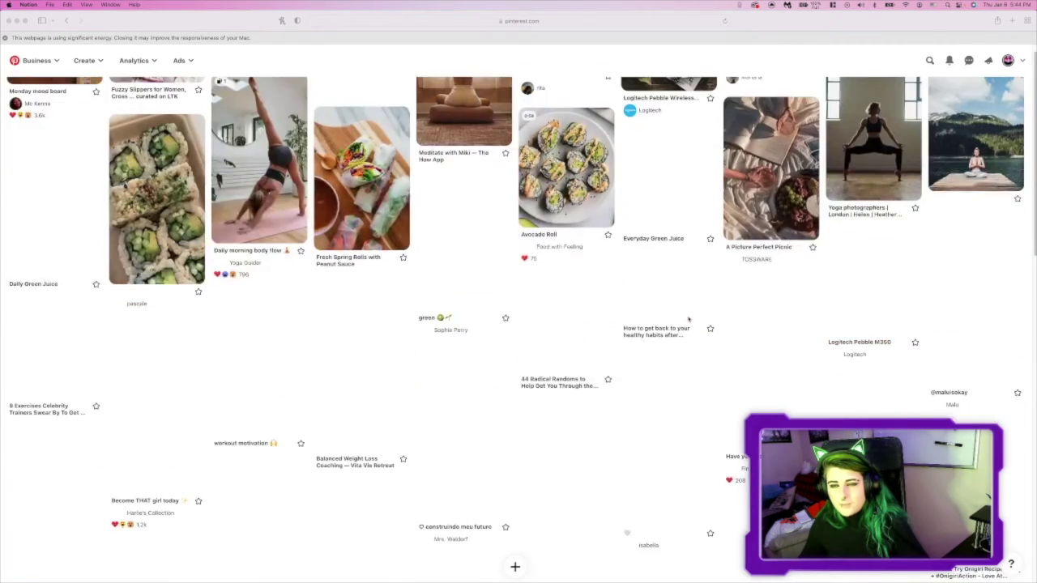
{"action": "scroll", "coordinate": [688, 319], "scroll_direction": "down", "scroll_amount": 5}
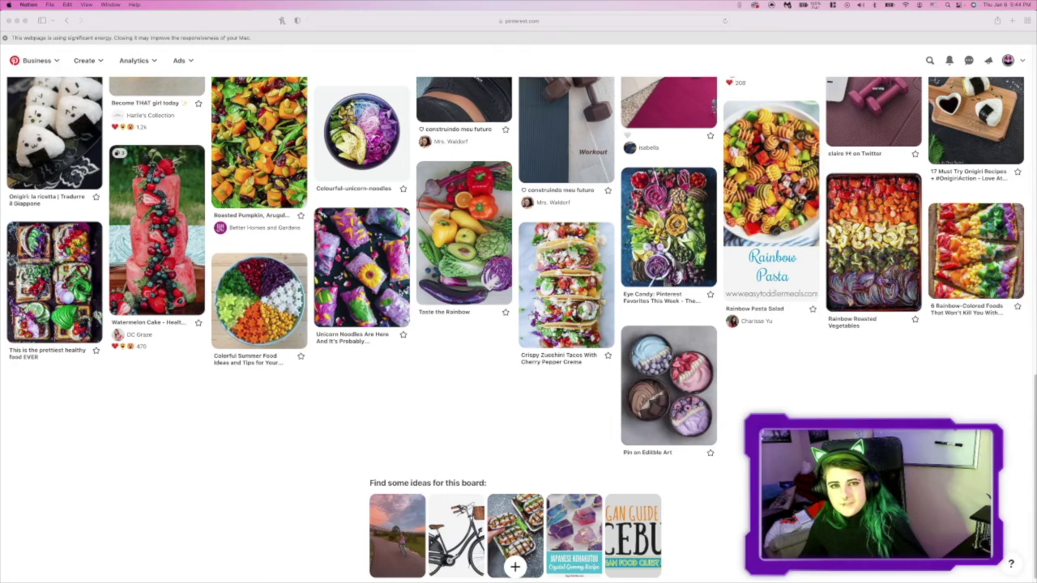
{"action": "scroll", "coordinate": [399, 293], "scroll_direction": "up", "scroll_amount": 5}
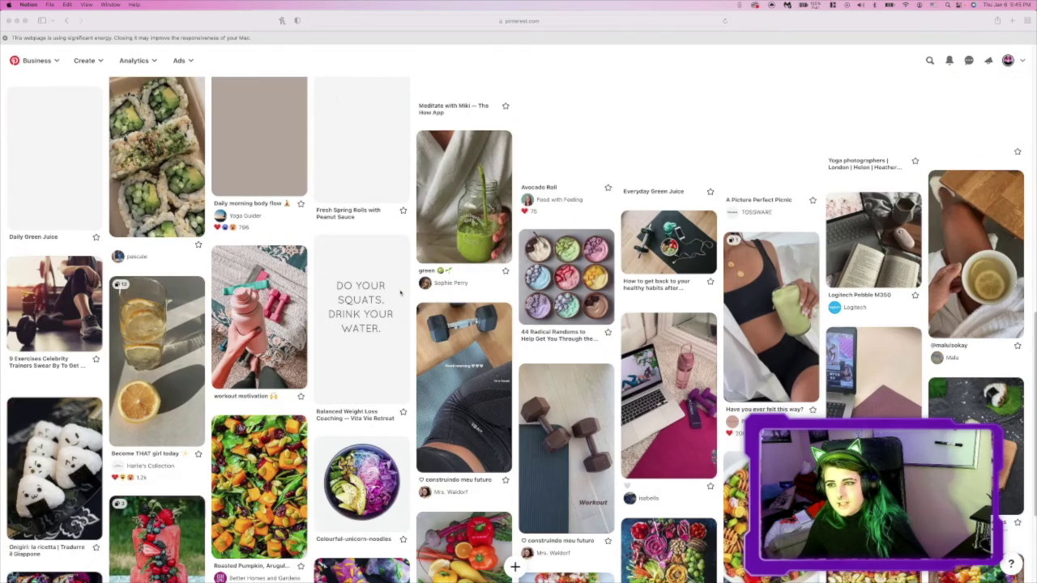
{"action": "scroll", "coordinate": [399, 293], "scroll_direction": "down", "scroll_amount": 5}
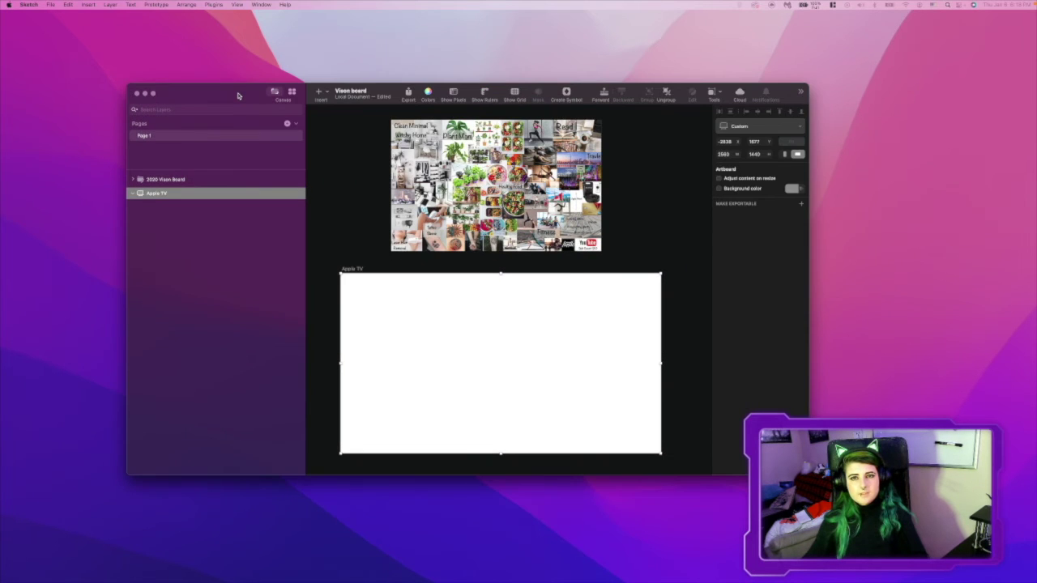
Maximize the Sketch window and move the blank Apple TV artboard lower.
{"action": "double_click", "coordinate": [238, 95]}
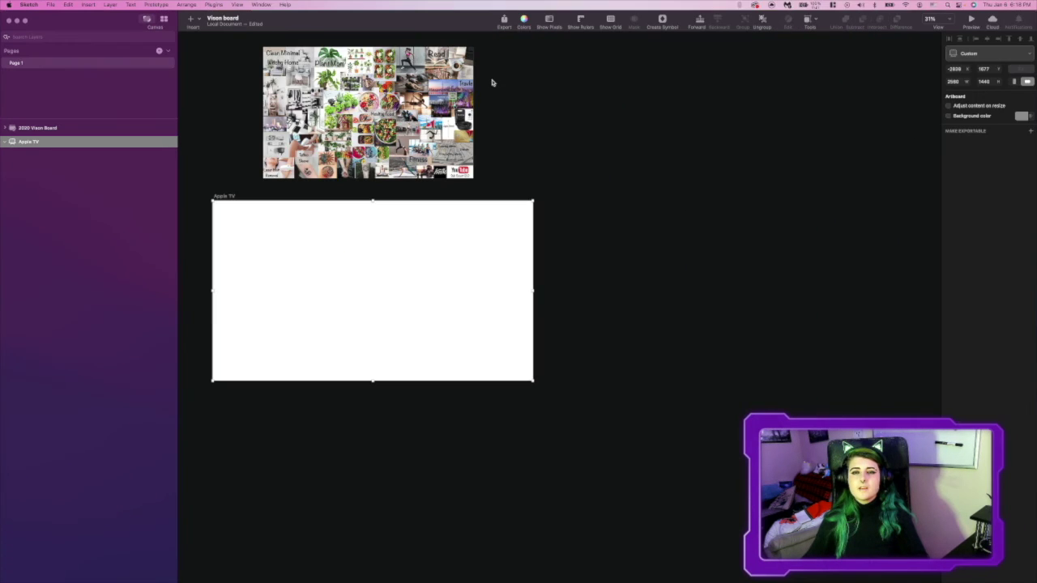
{"action": "left_click_drag", "start_coordinate": [392, 237], "coordinate": [417, 328]}
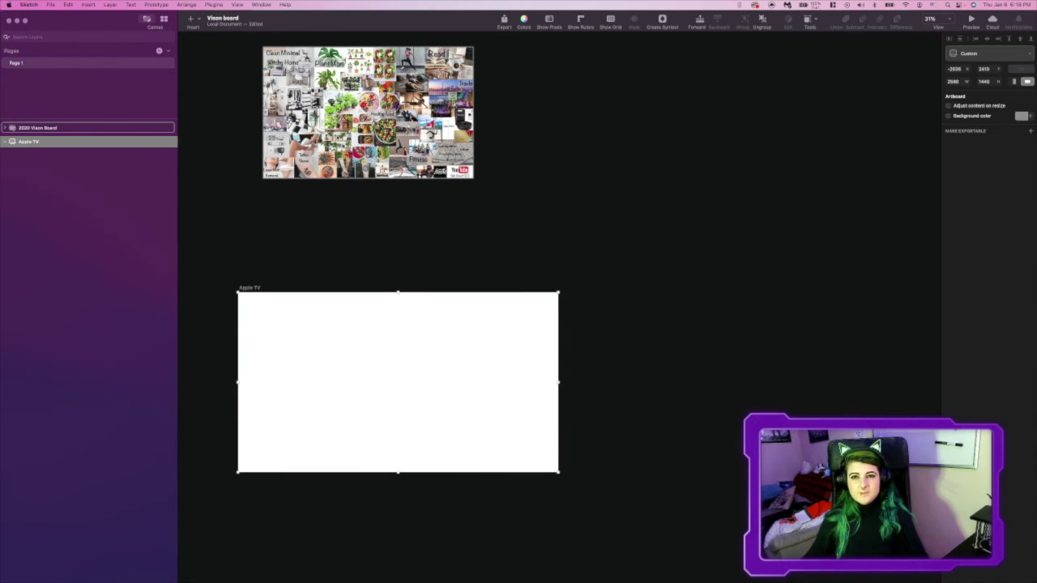
{"action": "left_click_drag", "start_coordinate": [386, 237], "coordinate": [466, 210]}
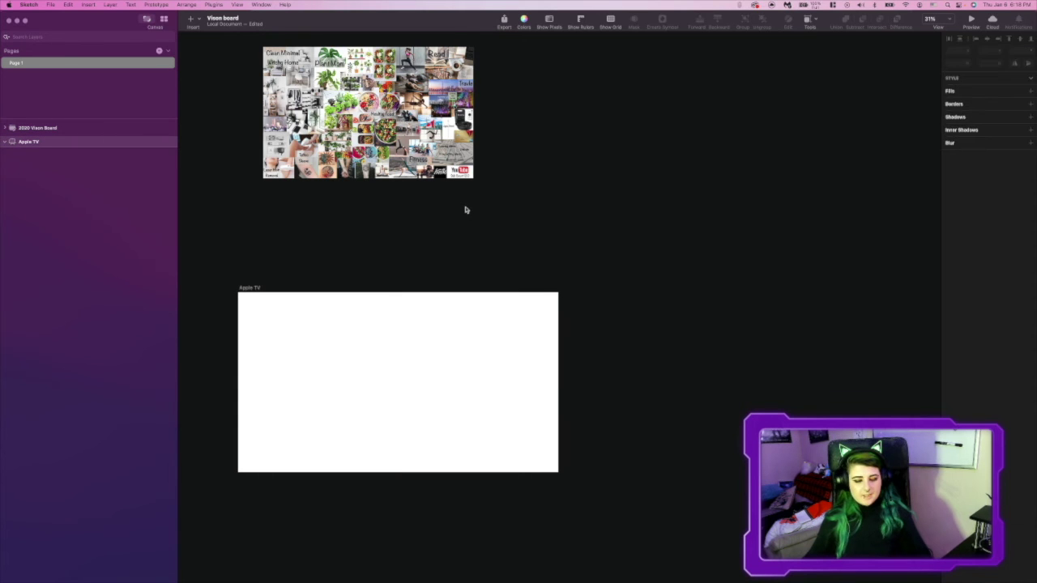
{"action": "scroll", "coordinate": [446, 194], "scroll_direction": "up", "scroll_amount": 1}
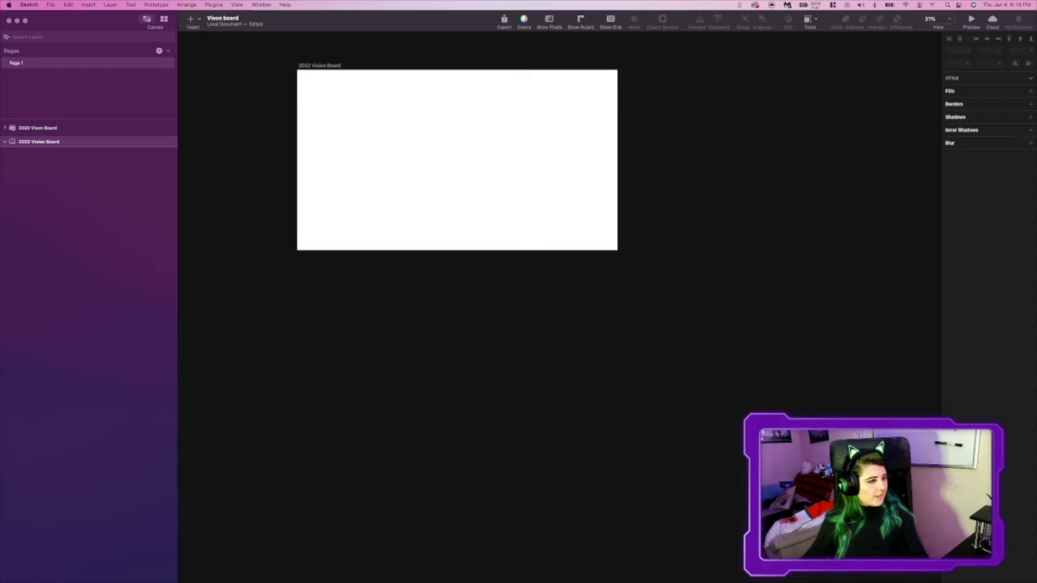
Drag about 41 saved photos from Finder onto the Sketch canvas.
{"action": "key", "text": "super+Tab"}
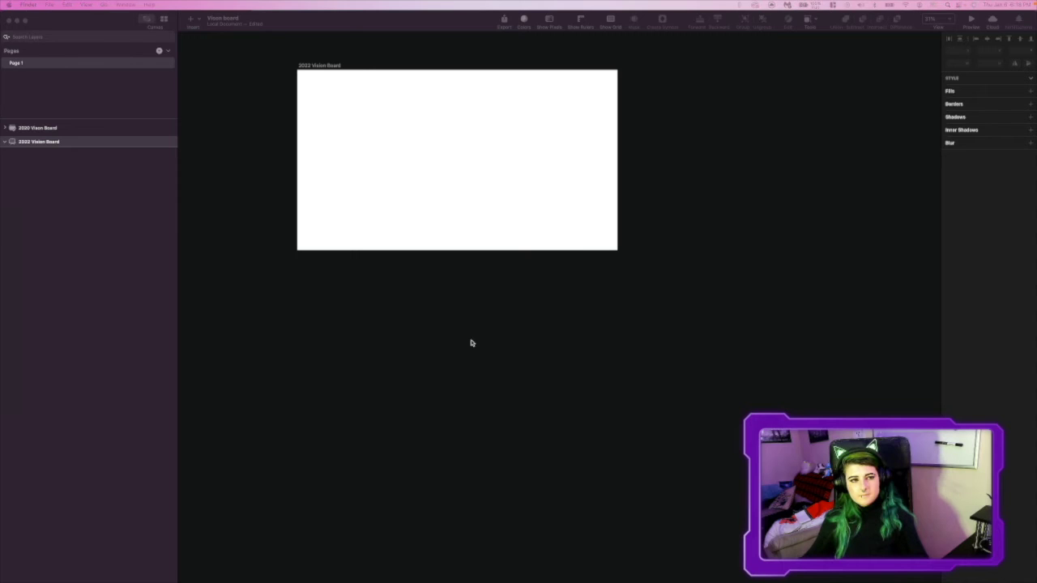
{"action": "mouse_move", "coordinate": [470, 342]}
{"action": "left_mouse_down"}
{"action": "mouse_move", "coordinate": [461, 356]}
{"action": "mouse_move", "coordinate": [370, 279]}
{"action": "mouse_move", "coordinate": [211, 217]}
{"action": "left_mouse_up"}
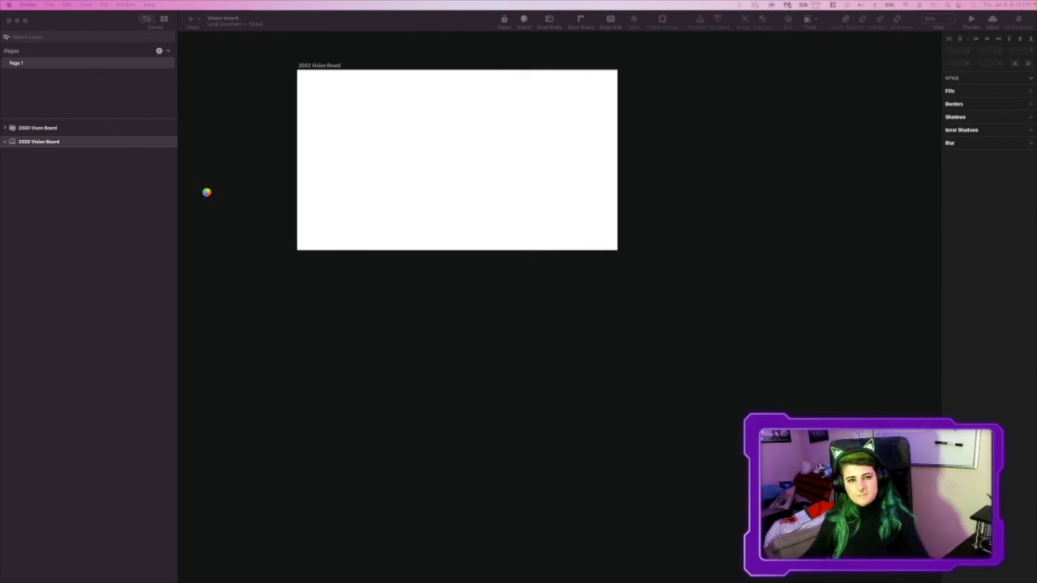
{"action": "left_click_drag", "start_coordinate": [620, 394], "coordinate": [625, 410]}
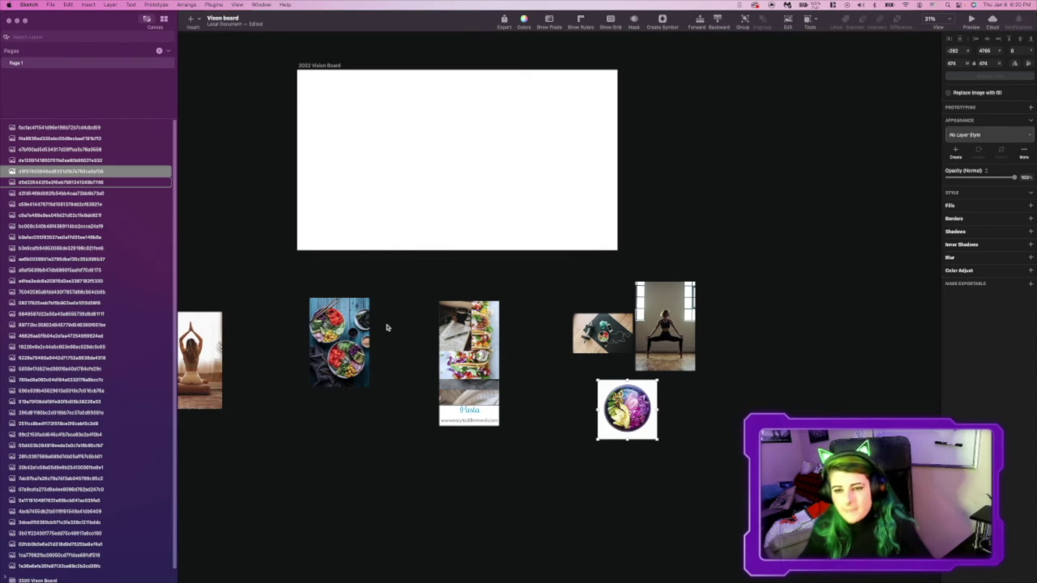
Pair the seated and standing yoga photos; reposition the bowls, food-board and notebook photos.
{"action": "left_click", "coordinate": [220, 352]}
{"action": "left_click_drag", "start_coordinate": [206, 356], "coordinate": [252, 321]}
{"action": "left_click", "coordinate": [60, 149]}
{"action": "left_click_drag", "start_coordinate": [621, 446], "coordinate": [698, 413]}
{"action": "left_click", "coordinate": [672, 357]}
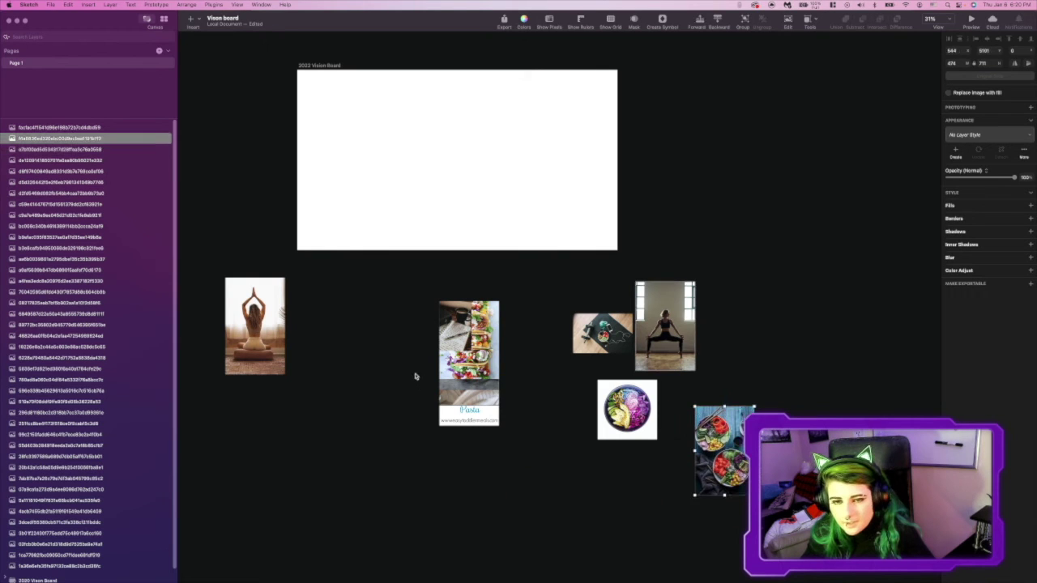
{"action": "left_click_drag", "start_coordinate": [664, 327], "coordinate": [314, 328]}
{"action": "left_click_drag", "start_coordinate": [585, 332], "coordinate": [392, 396]}
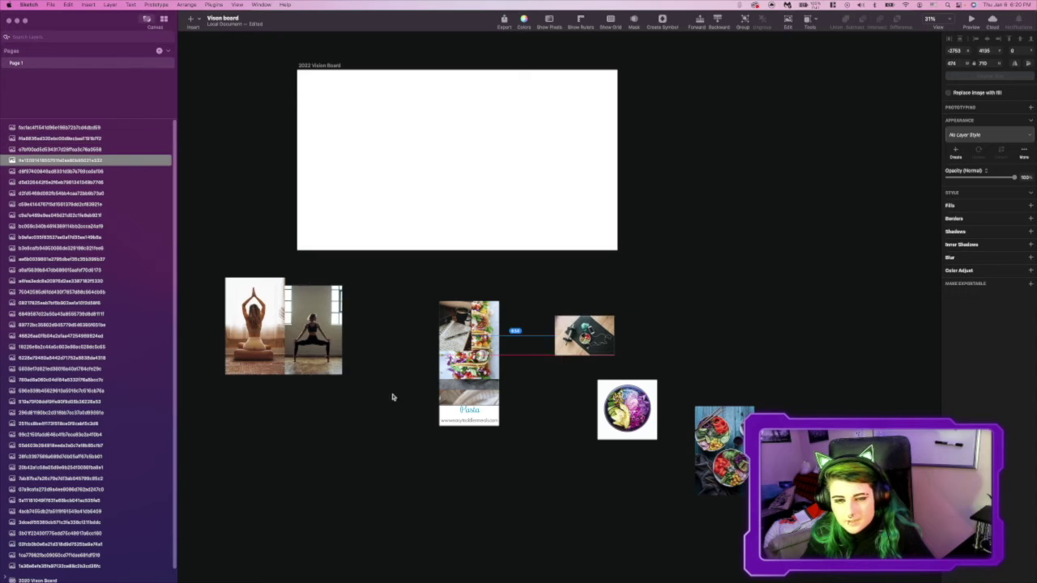
{"action": "left_click_drag", "start_coordinate": [251, 453], "coordinate": [228, 439]}
{"action": "mouse_move", "coordinate": [635, 285]}
{"action": "left_mouse_down"}
{"action": "mouse_move", "coordinate": [631, 274]}
{"action": "mouse_move", "coordinate": [633, 291]}
{"action": "left_mouse_up"}
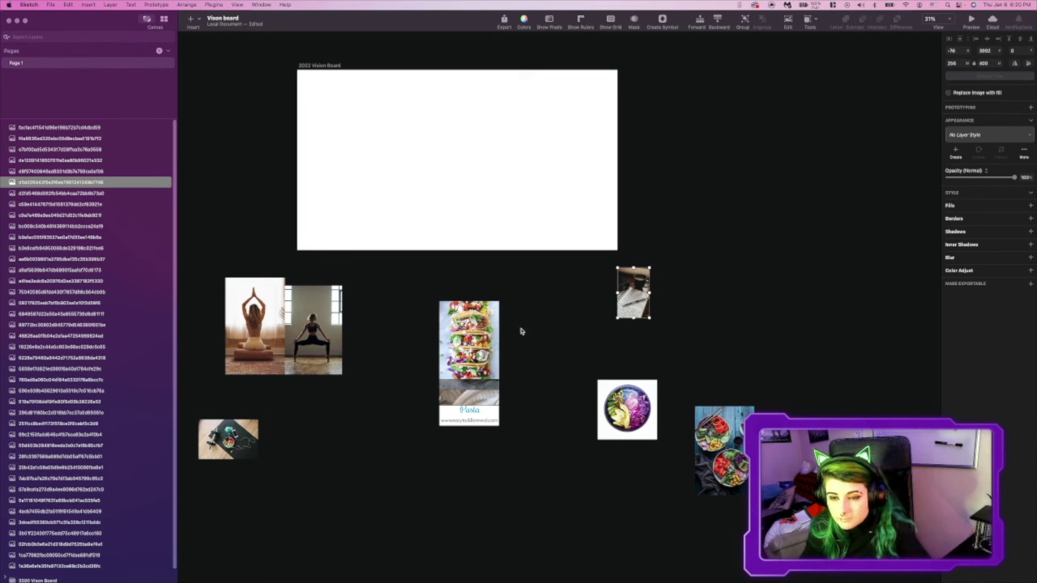
Reposition the street bike and spring-roll photos and check the layout zoomed out.
{"action": "left_click", "coordinate": [477, 336]}
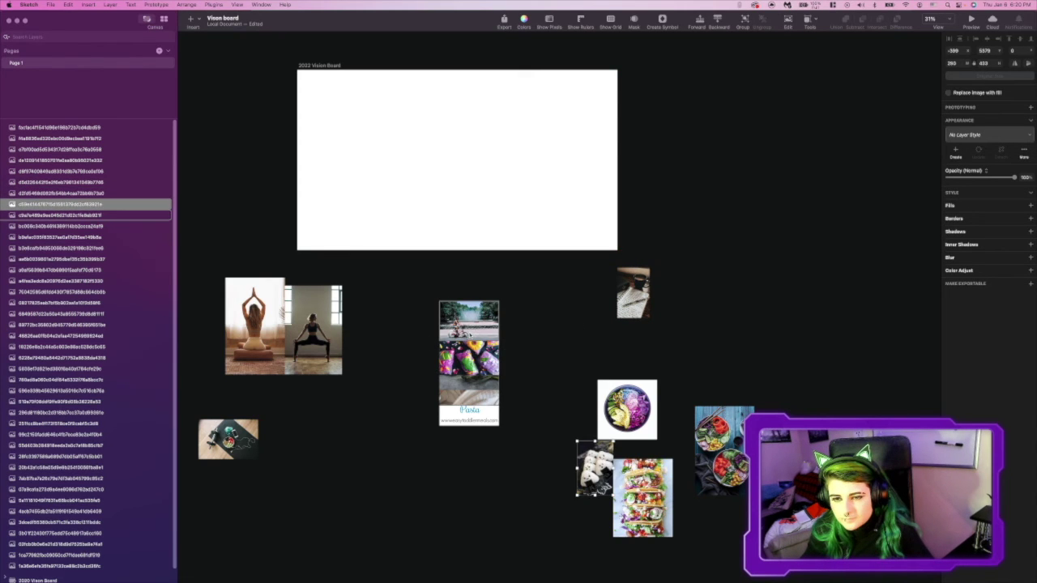
{"action": "left_click", "coordinate": [308, 526]}
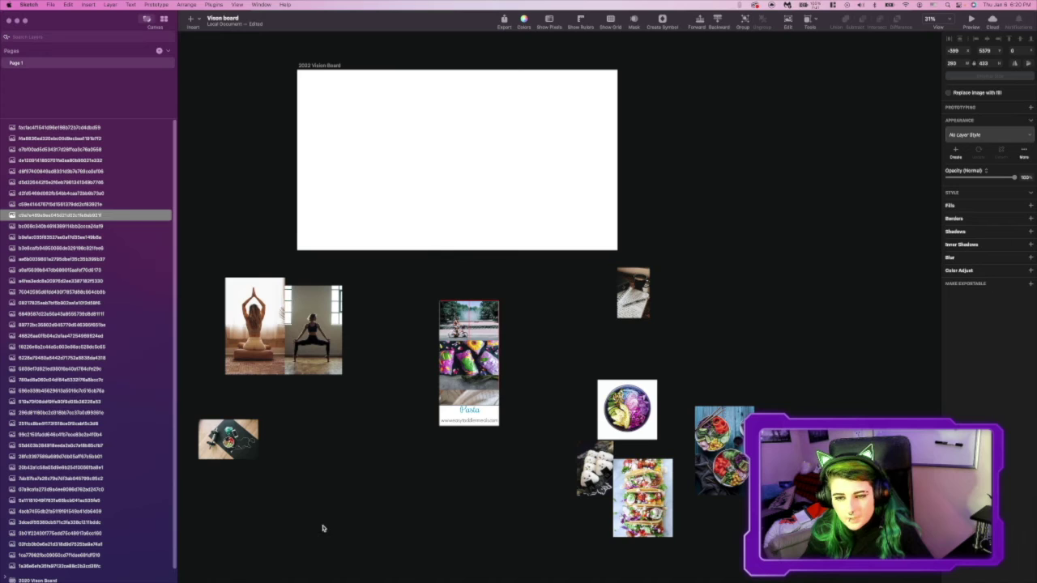
{"action": "left_click_drag", "start_coordinate": [469, 317], "coordinate": [412, 504]}
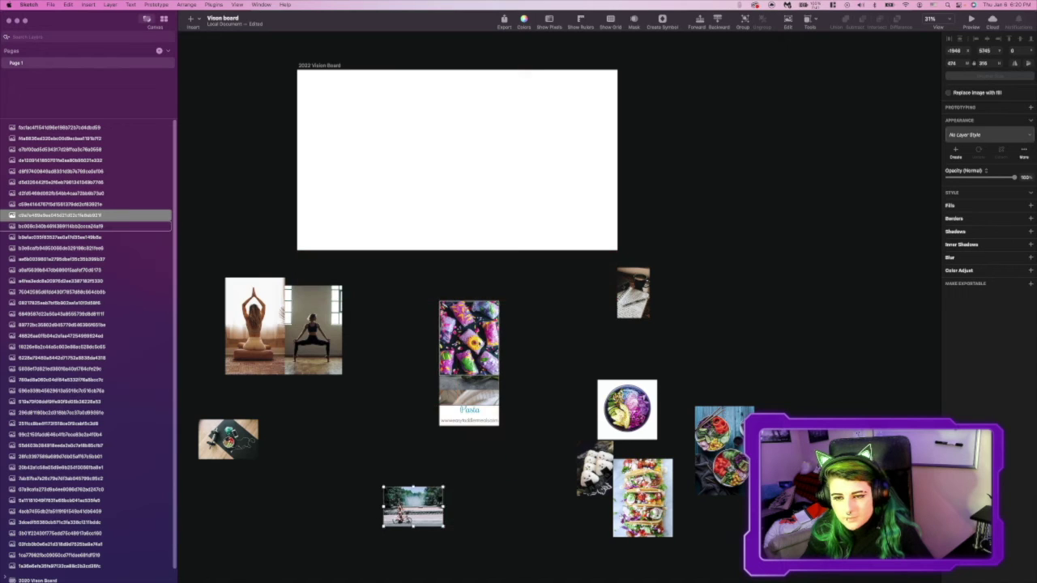
{"action": "key", "text": "Tab"}
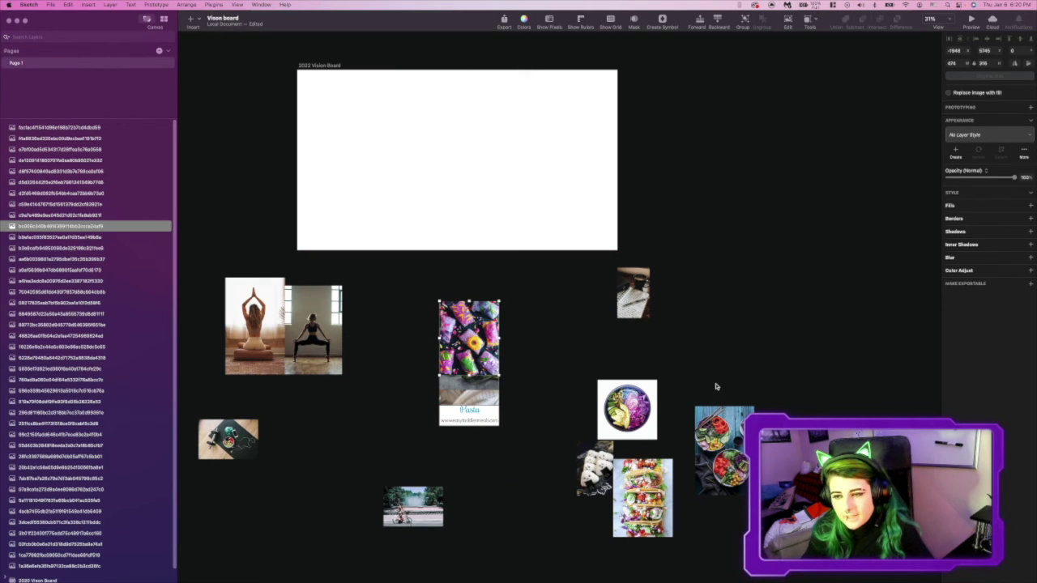
{"action": "mouse_move", "coordinate": [709, 400]}
{"action": "left_mouse_down"}
{"action": "mouse_move", "coordinate": [715, 392]}
{"action": "mouse_move", "coordinate": [702, 389]}
{"action": "left_mouse_up"}
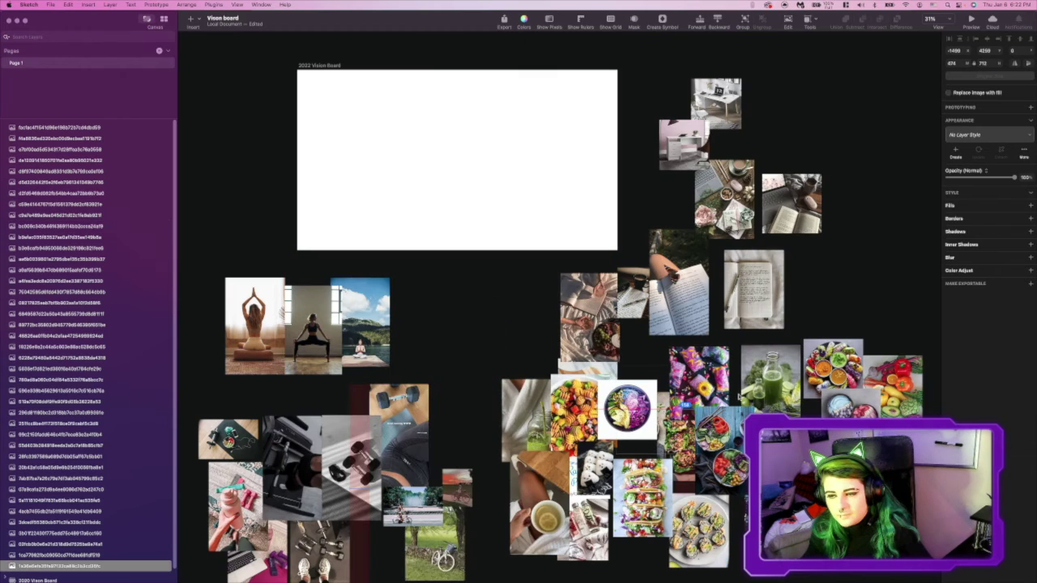
{"action": "left_click_drag", "start_coordinate": [664, 377], "coordinate": [486, 366]}
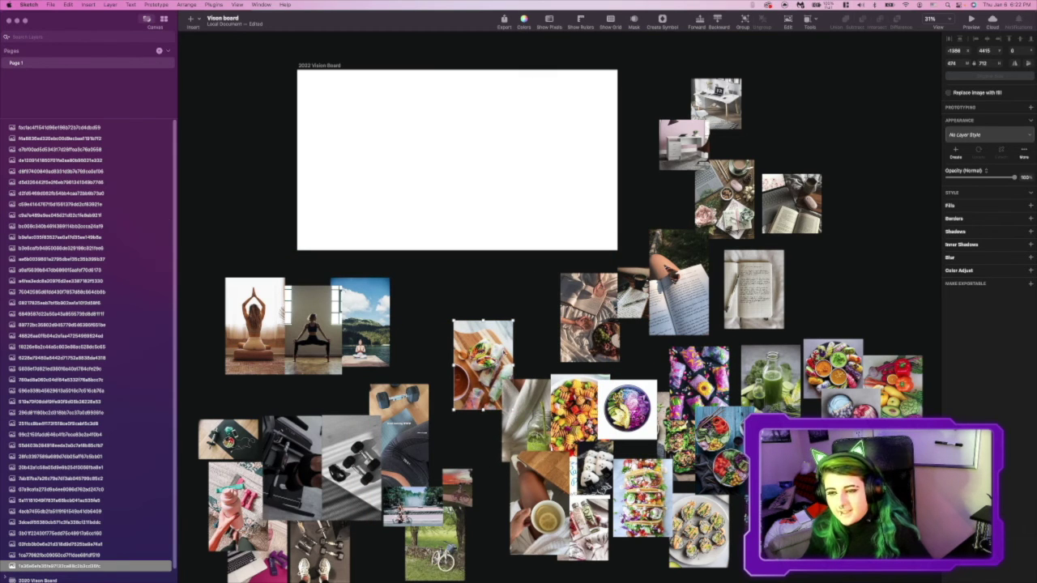
{"action": "scroll", "coordinate": [557, 317], "scroll_direction": "down", "scroll_amount": 1}
{"action": "key", "text": "super+minus"}
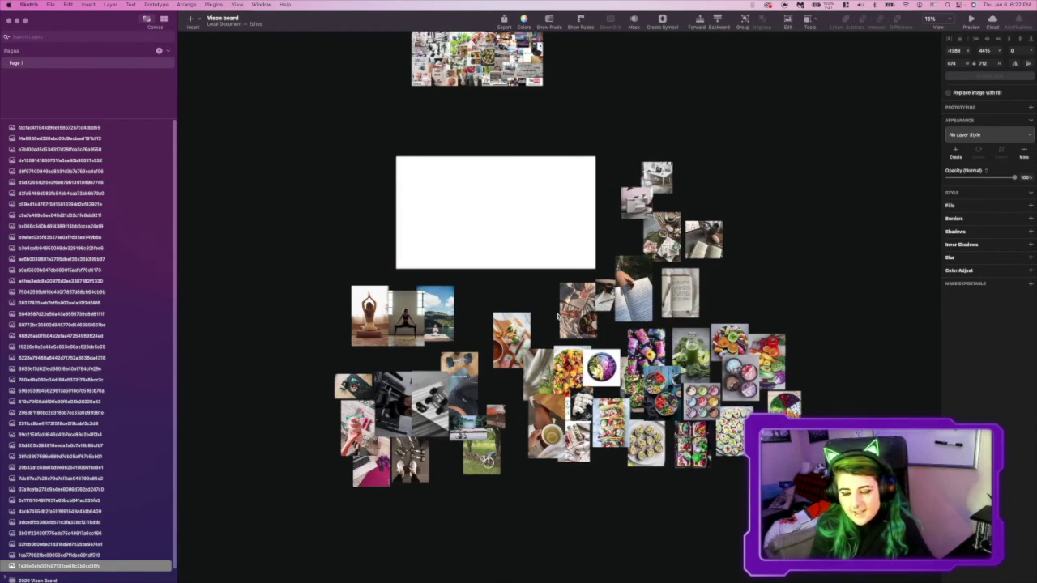
{"action": "key", "text": "super+plus"}
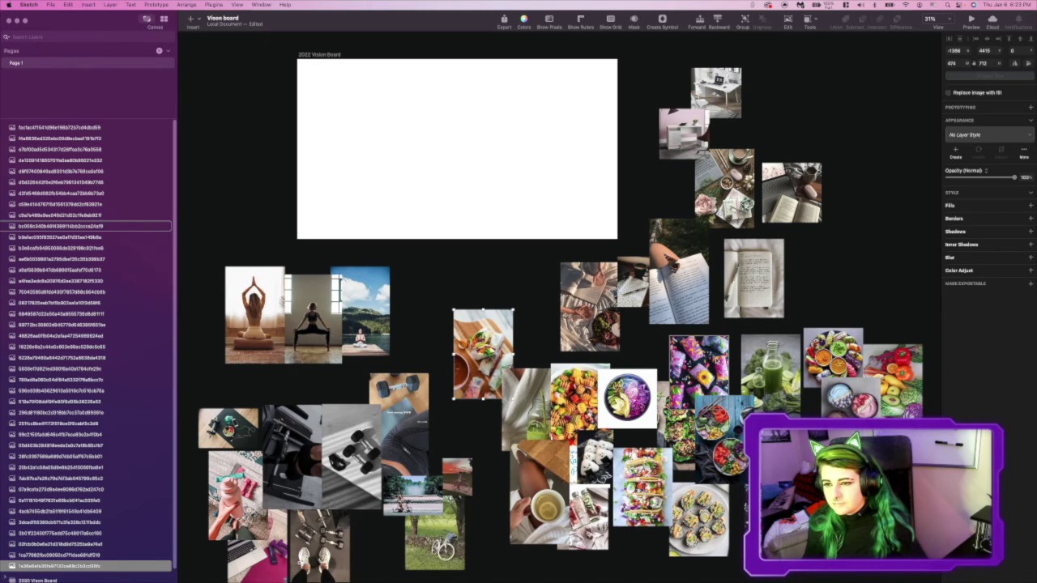
{"action": "left_click_drag", "start_coordinate": [698, 370], "coordinate": [696, 367]}
Move the purple, green juice and salad bowl photos into the 2022 Vision Board artboard.
{"action": "key", "text": "super+x"}
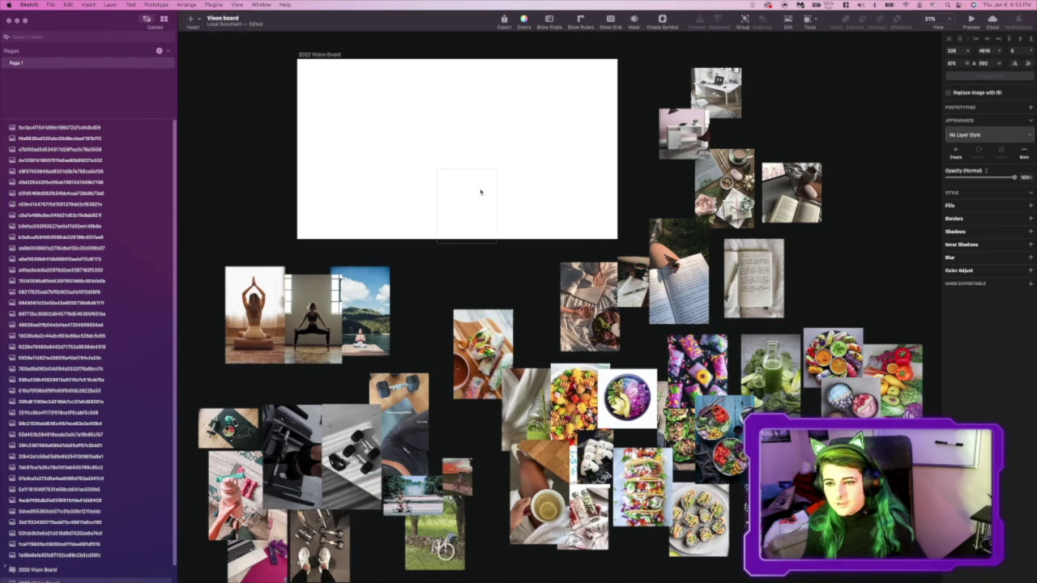
{"action": "key", "text": "super+v"}
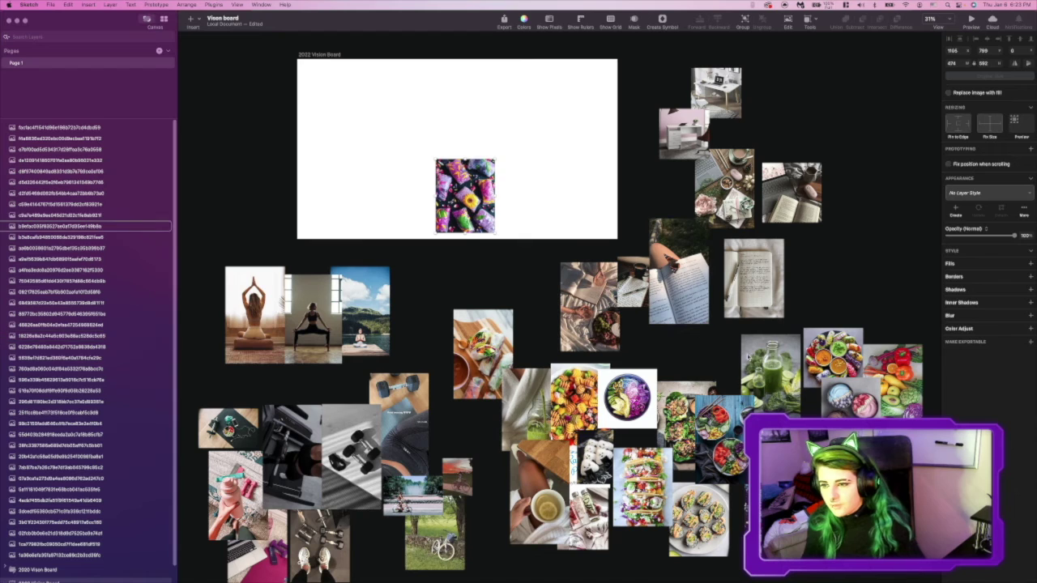
{"action": "left_click", "coordinate": [89, 226]}
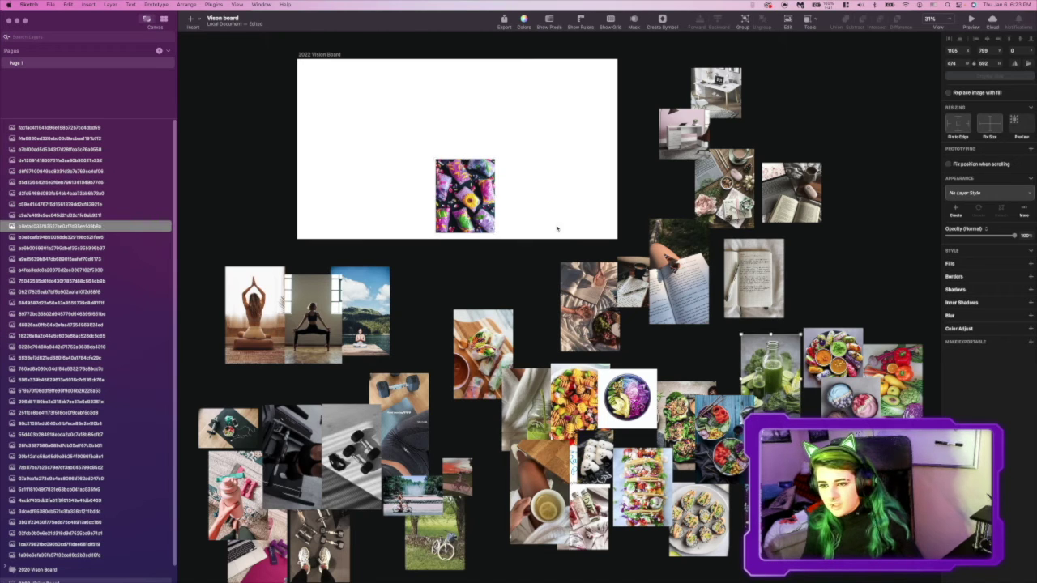
{"action": "key", "text": "super+x"}
{"action": "key", "text": "super+v"}
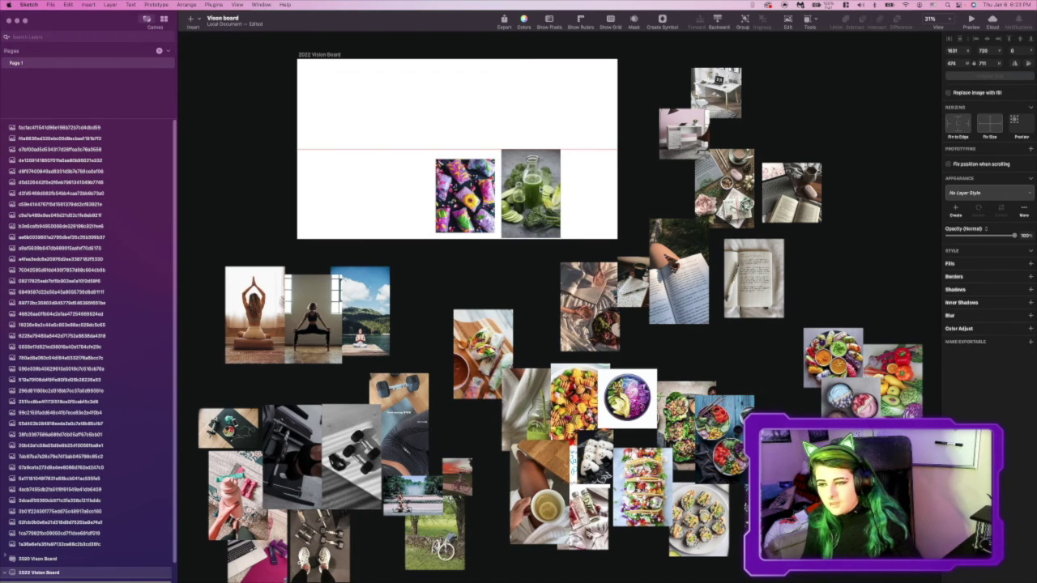
{"action": "left_click_drag", "start_coordinate": [531, 194], "coordinate": [528, 190]}
{"action": "left_click", "coordinate": [89, 424]}
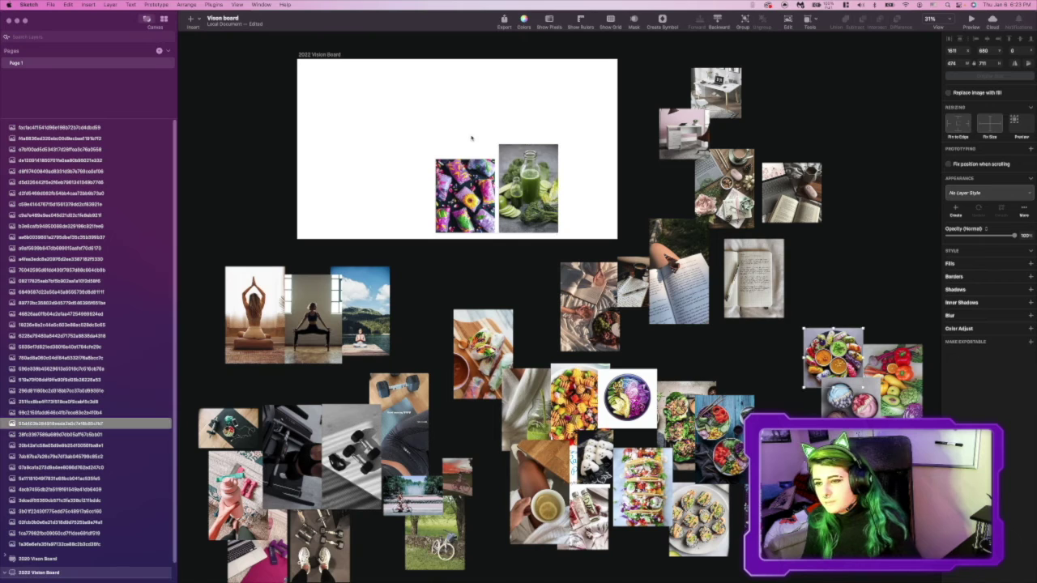
{"action": "key", "text": "super+x"}
{"action": "key", "text": "super+v"}
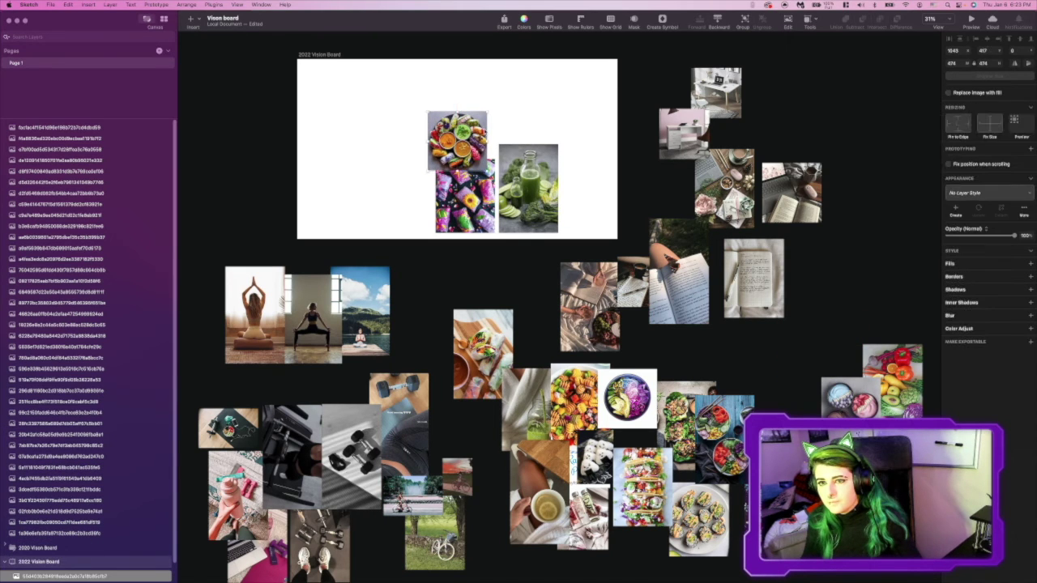
Move the vegetables and food-bowls photos into the board, fitting one into the left gap.
{"action": "left_click", "coordinate": [89, 511]}
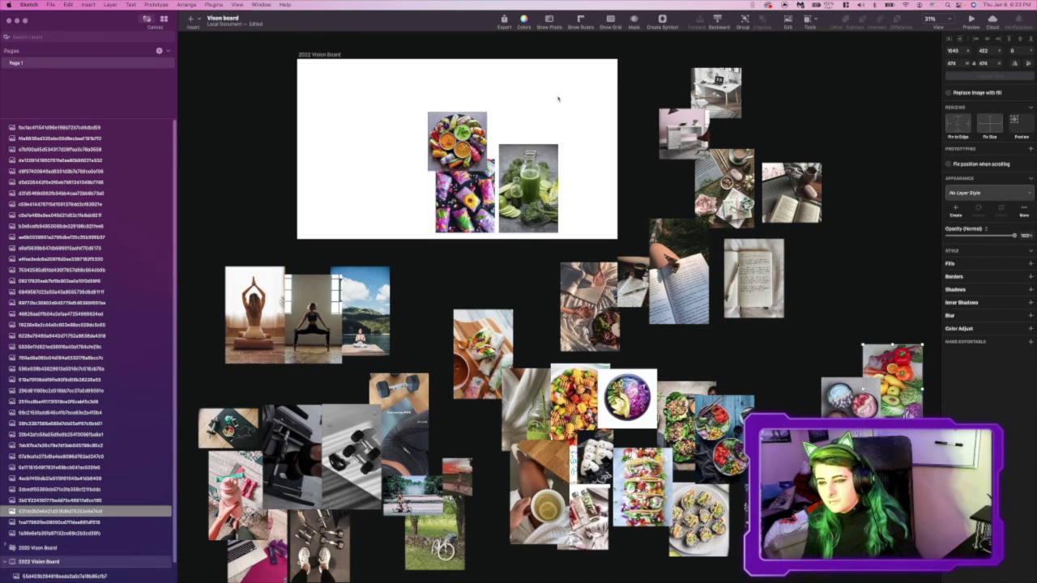
{"action": "key", "text": "super+x"}
{"action": "key", "text": "super+v"}
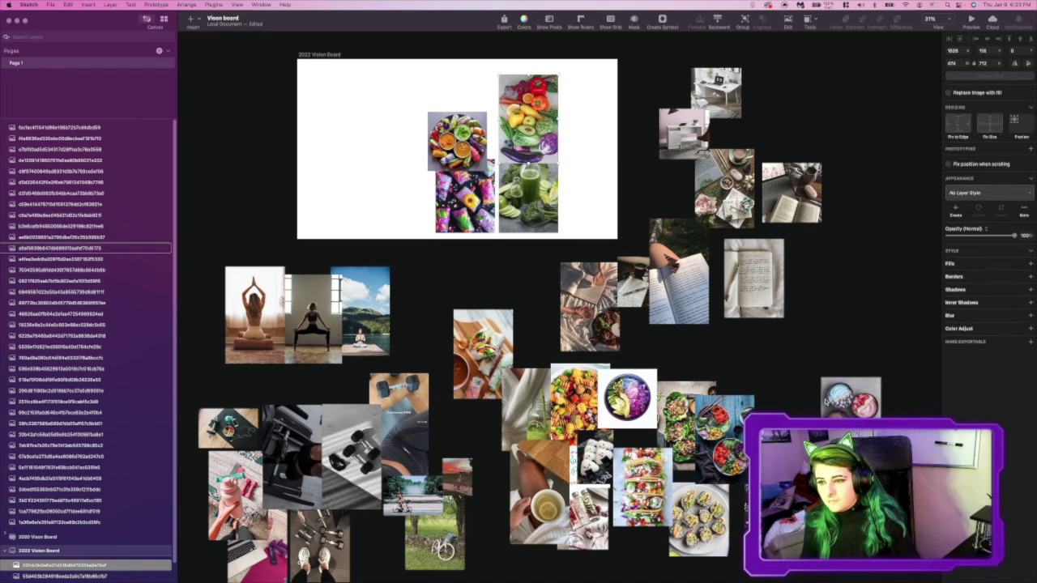
{"action": "left_click", "coordinate": [587, 280]}
{"action": "key", "text": "super+x"}
{"action": "key", "text": "super+v"}
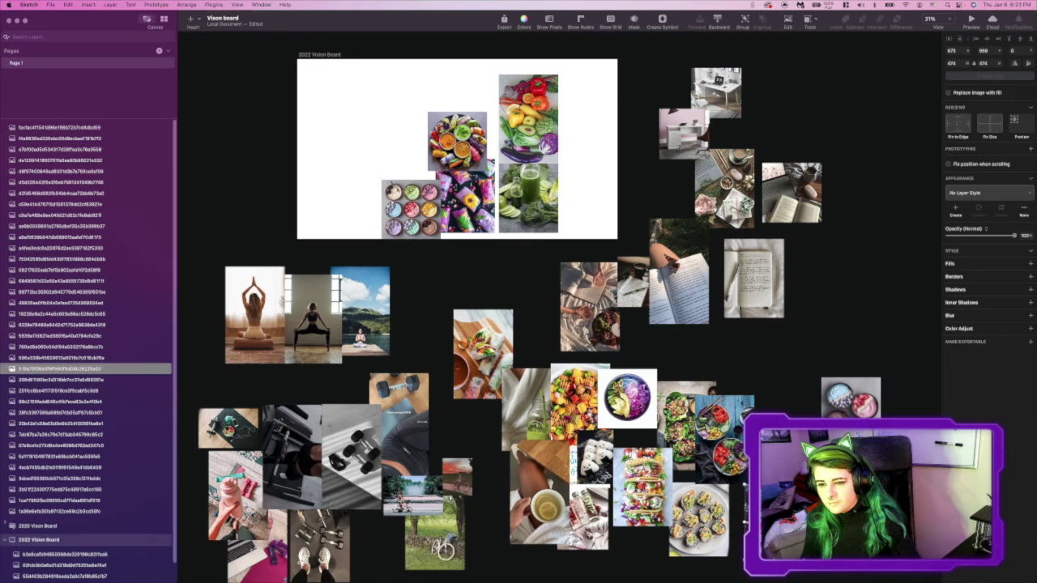
{"action": "key", "text": "super+x"}
{"action": "key", "text": "super+v"}
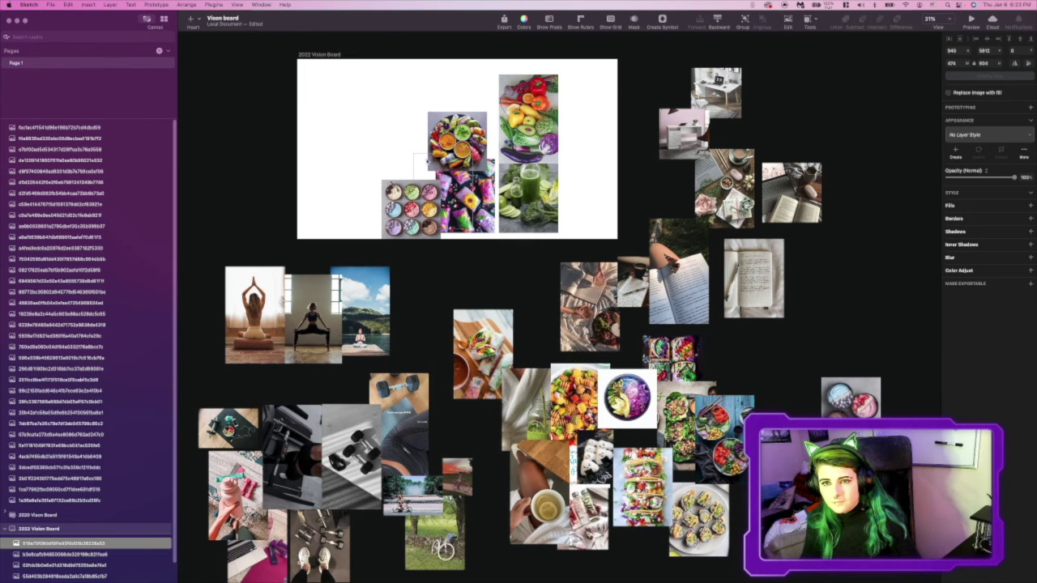
{"action": "left_click_drag", "start_coordinate": [428, 162], "coordinate": [384, 117]}
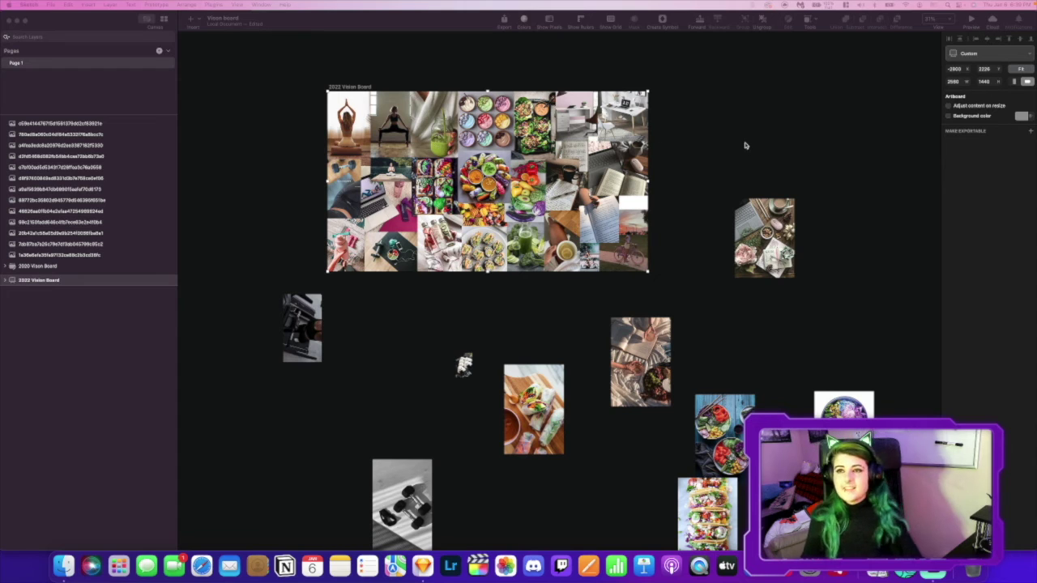
Add a PNG export to the artboard and save 2022 Vision Board.png into Pictures.
{"action": "scroll", "coordinate": [743, 141], "scroll_direction": "up", "scroll_amount": 2}
{"action": "scroll", "coordinate": [636, 320], "scroll_direction": "up", "scroll_amount": 2}
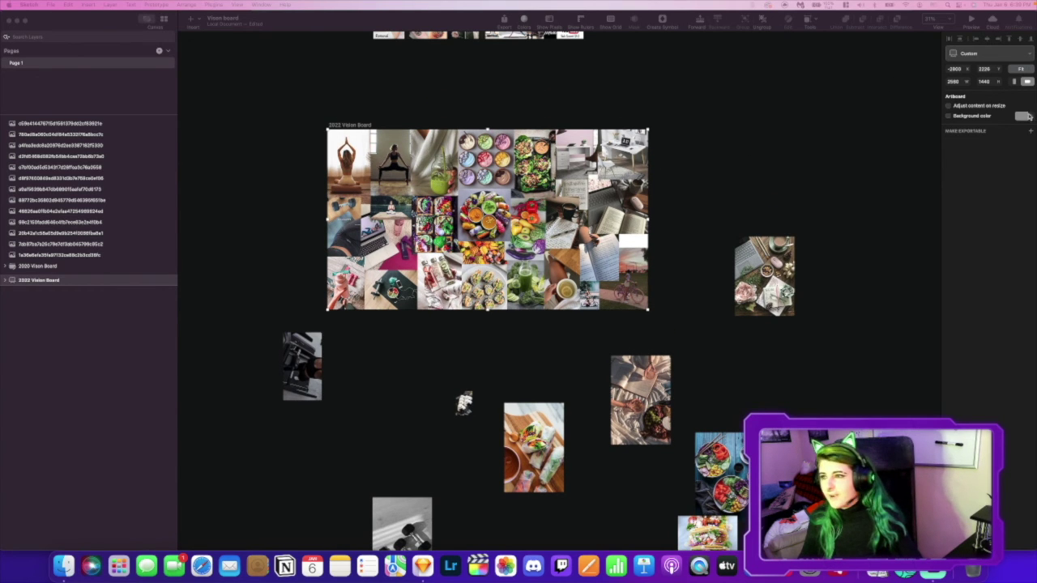
{"action": "left_click", "coordinate": [1031, 130]}
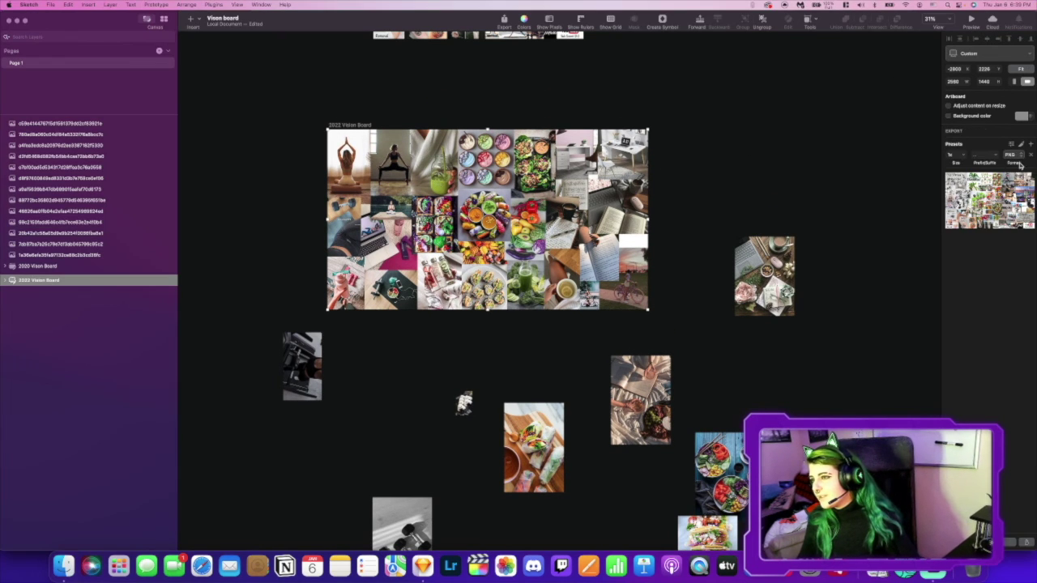
{"action": "left_click", "coordinate": [1020, 154]}
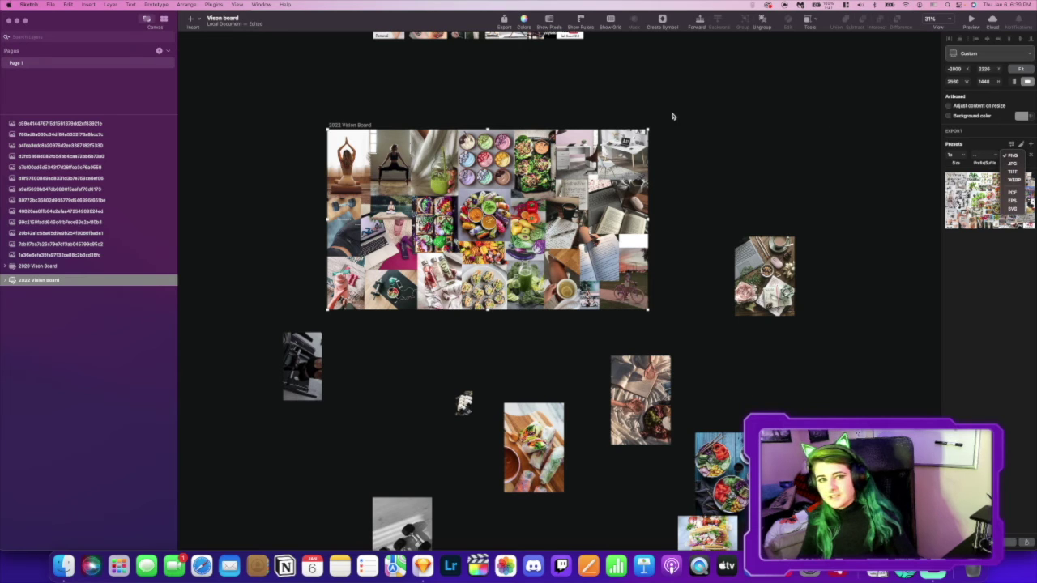
{"action": "left_click", "coordinate": [741, 125]}
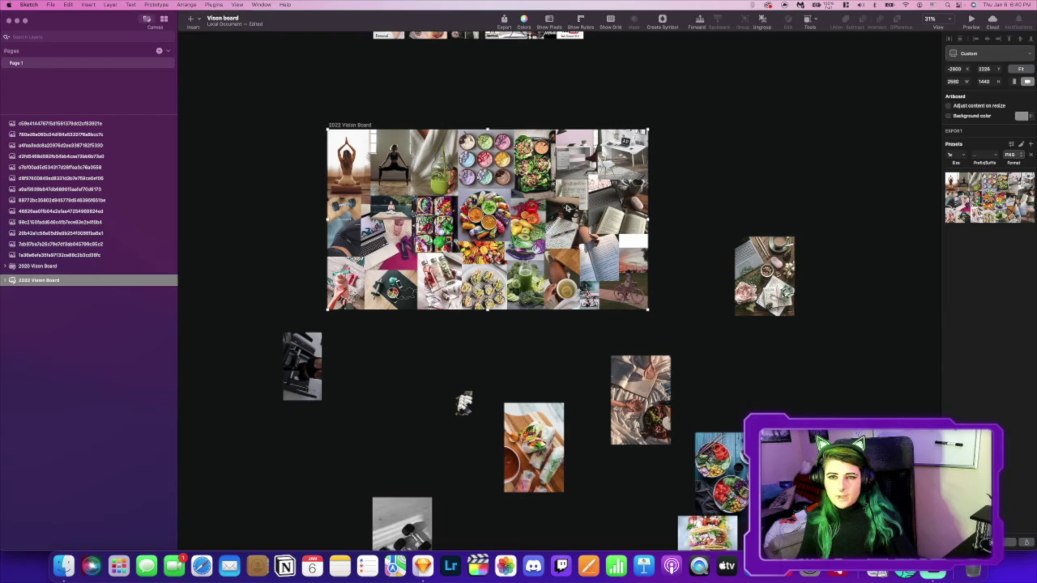
{"action": "key", "text": "super+shift+e"}
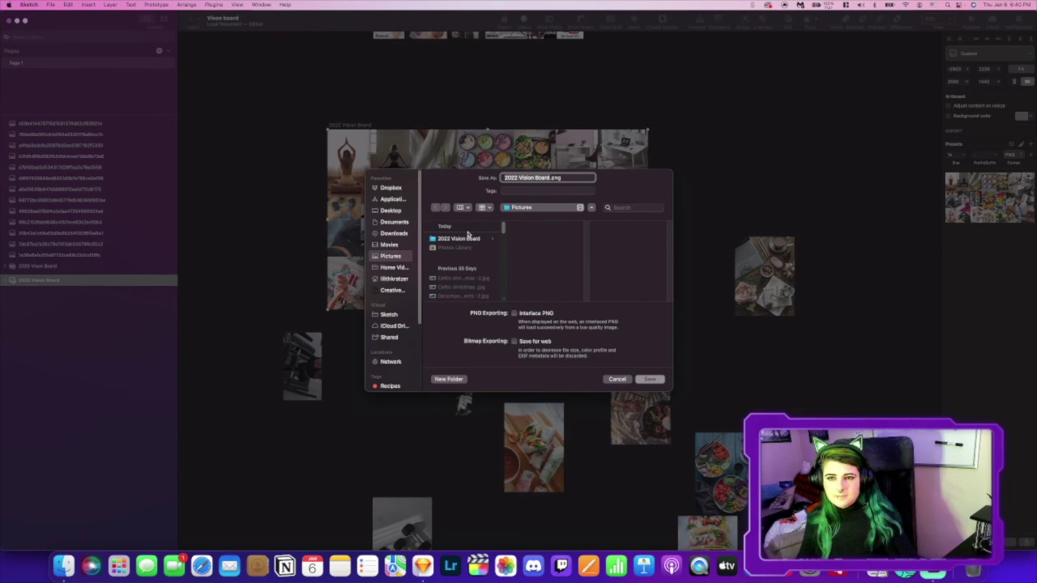
{"action": "left_click", "coordinate": [648, 380]}
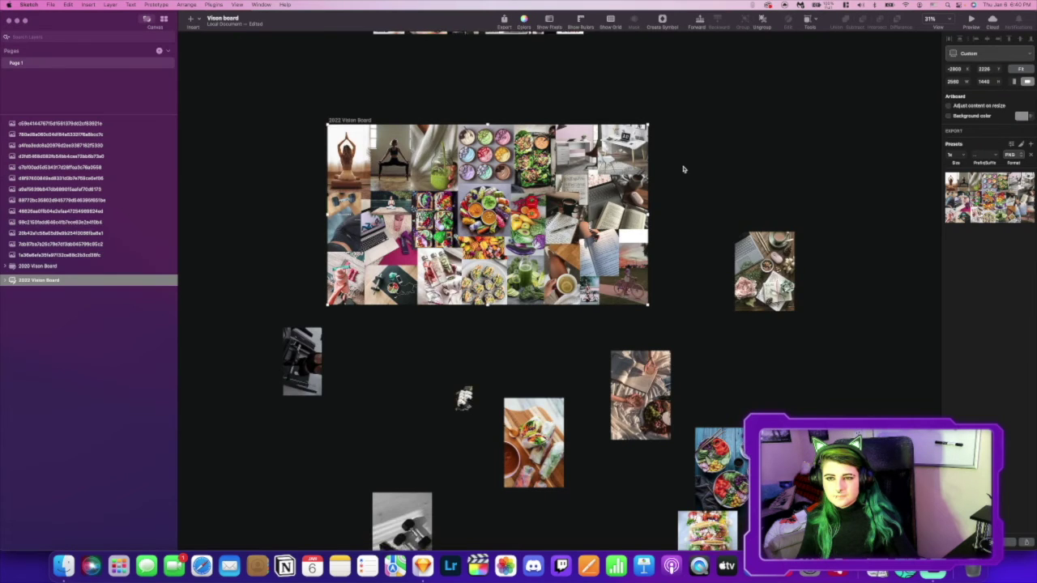
{"action": "scroll", "coordinate": [682, 170], "scroll_direction": "up", "scroll_amount": 10}
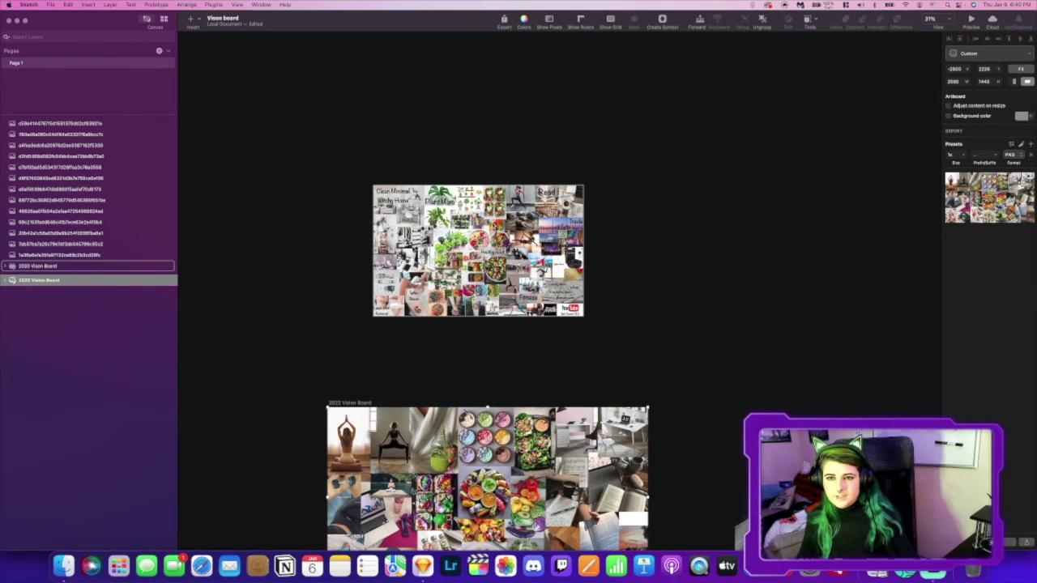
{"action": "key", "text": "super+plus"}
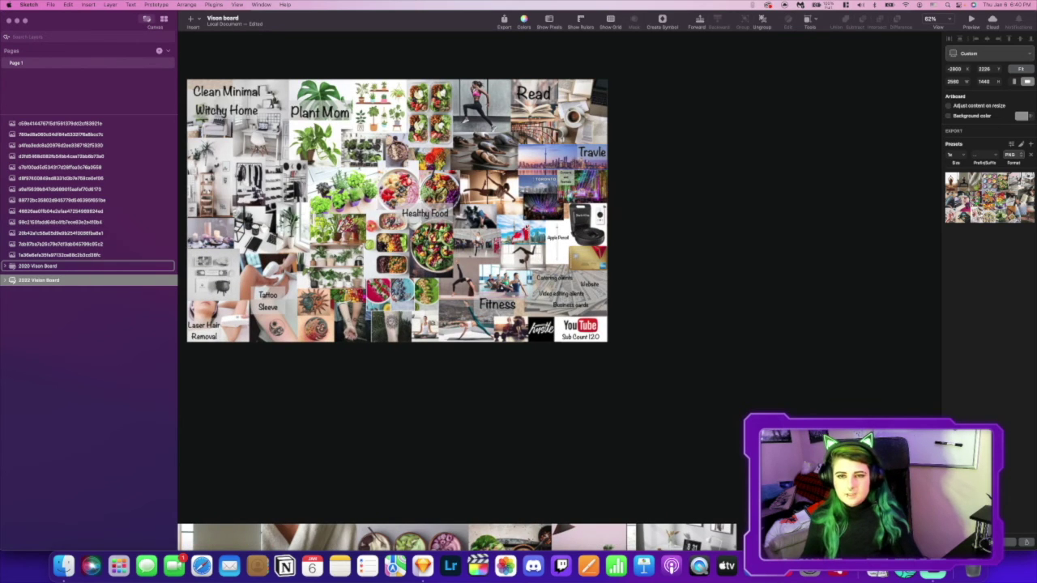
{"action": "scroll", "coordinate": [397, 210], "scroll_direction": "left", "scroll_amount": 1}
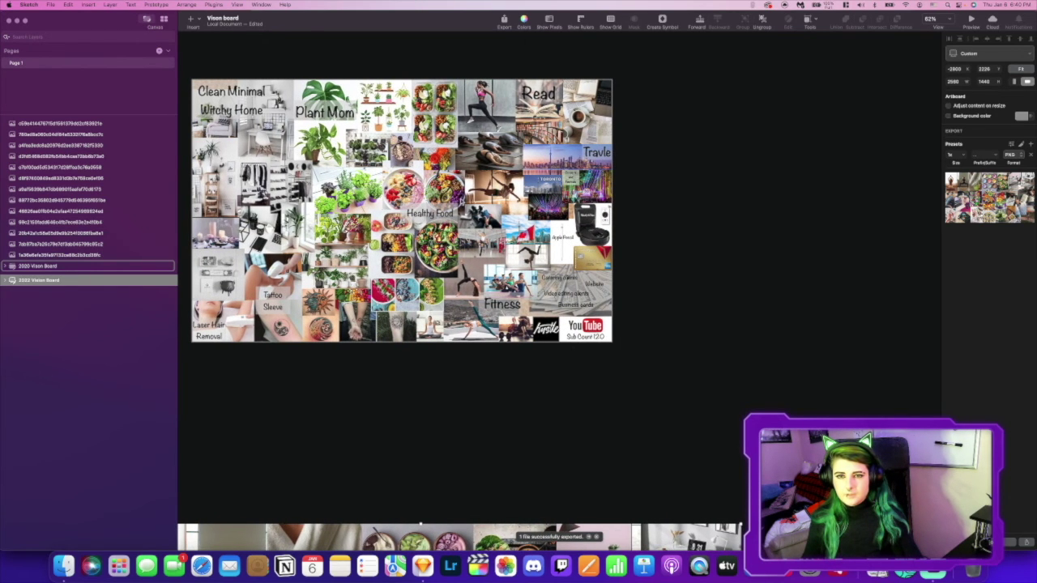
{"action": "scroll", "coordinate": [435, 211], "scroll_direction": "left", "scroll_amount": 3}
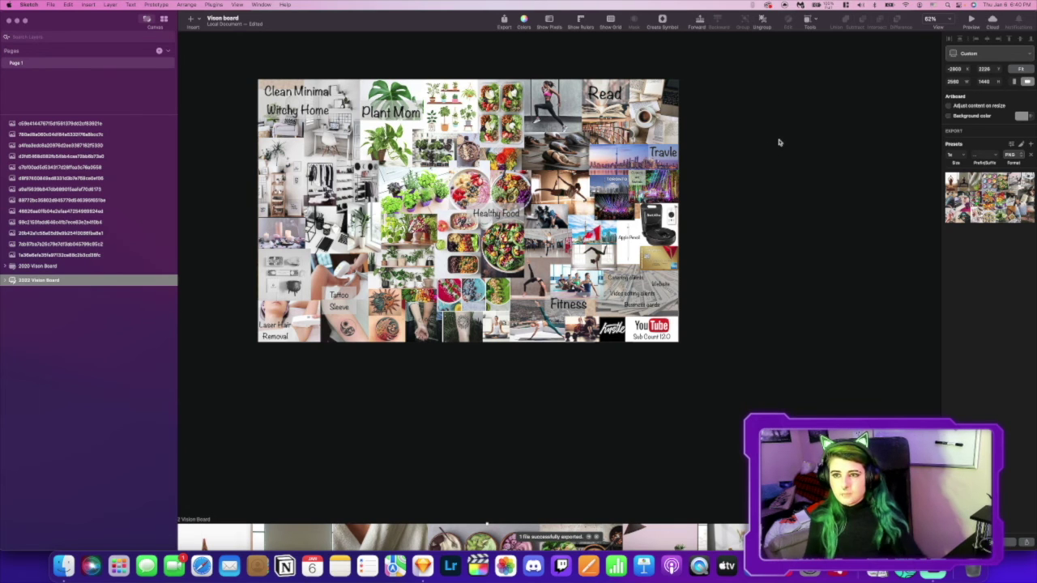
{"action": "scroll", "coordinate": [778, 142], "scroll_direction": "down", "scroll_amount": 2}
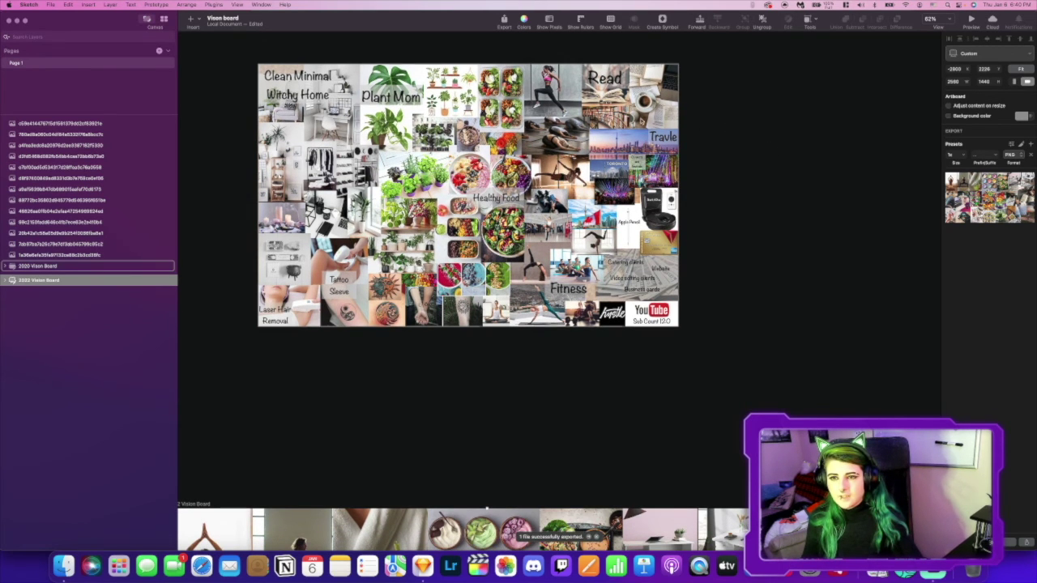
{"action": "scroll", "coordinate": [812, 159], "scroll_direction": "down", "scroll_amount": 2}
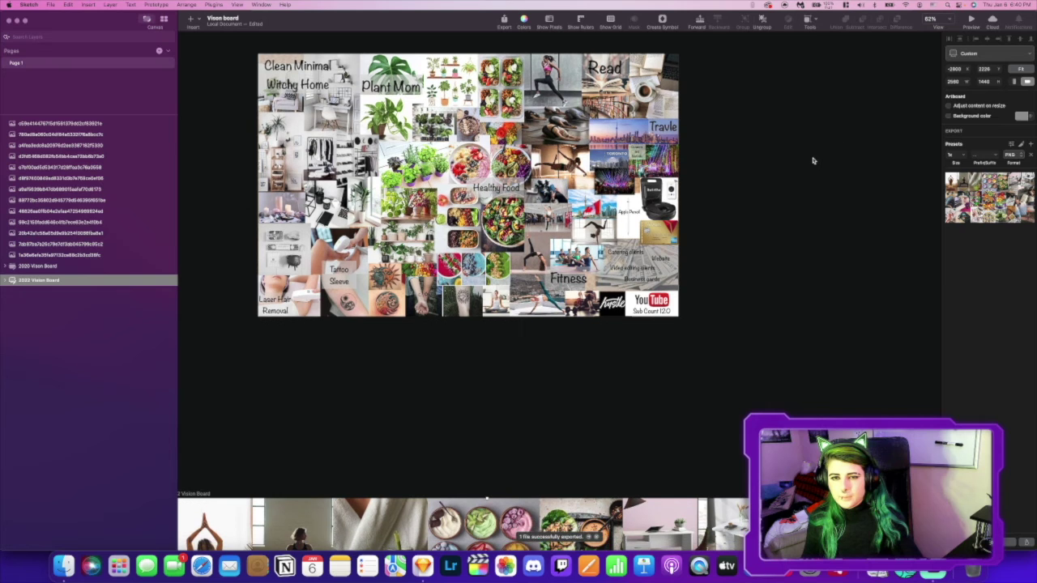
{"action": "scroll", "coordinate": [812, 159], "scroll_direction": "down", "scroll_amount": 20}
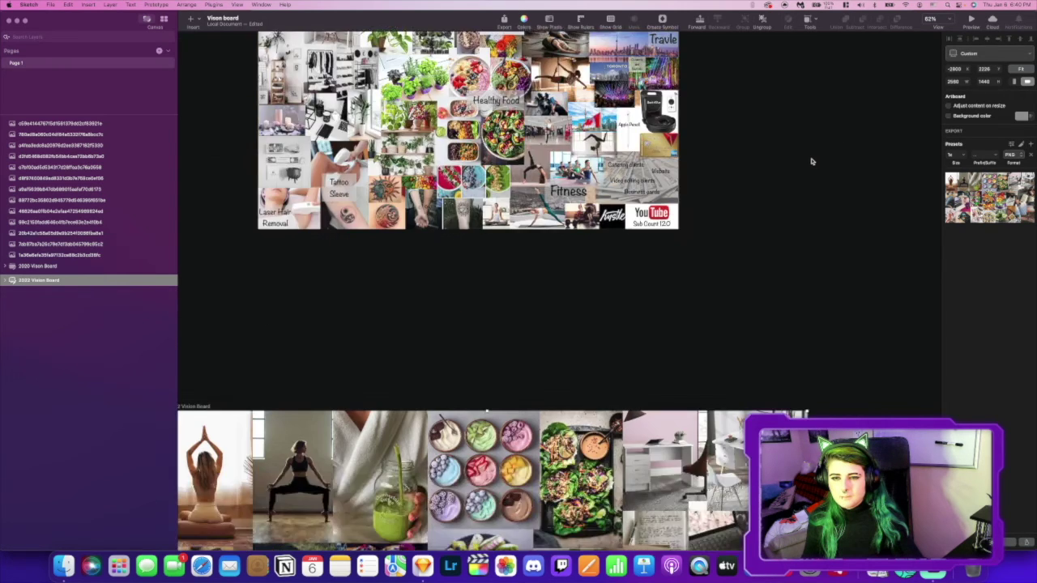
{"action": "key", "text": "super+minus"}
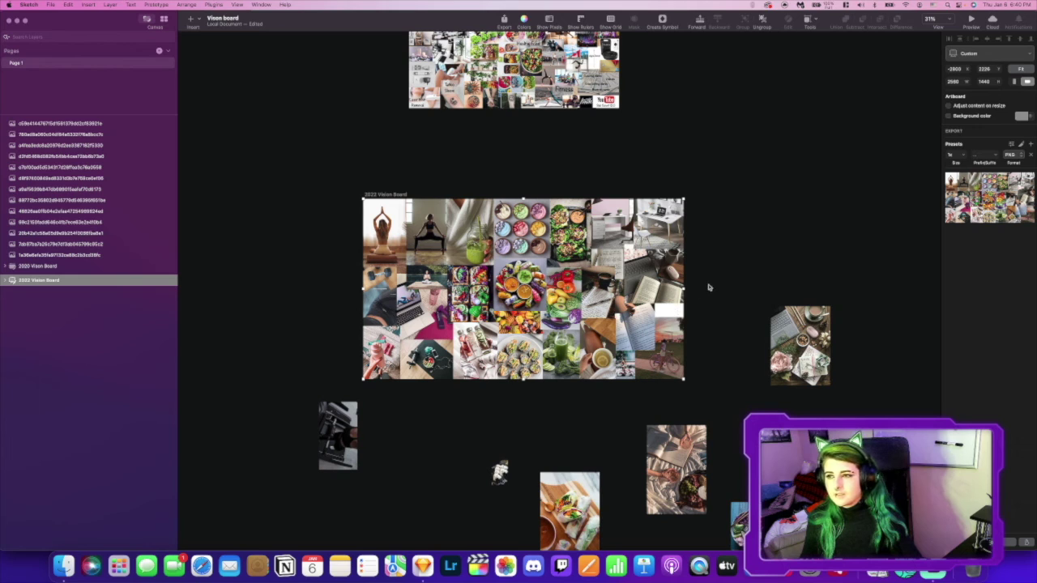
Select the top-right photo, then deselect so nothing on the 2022 Vision Board stays selected.
{"action": "left_click", "coordinate": [656, 279]}
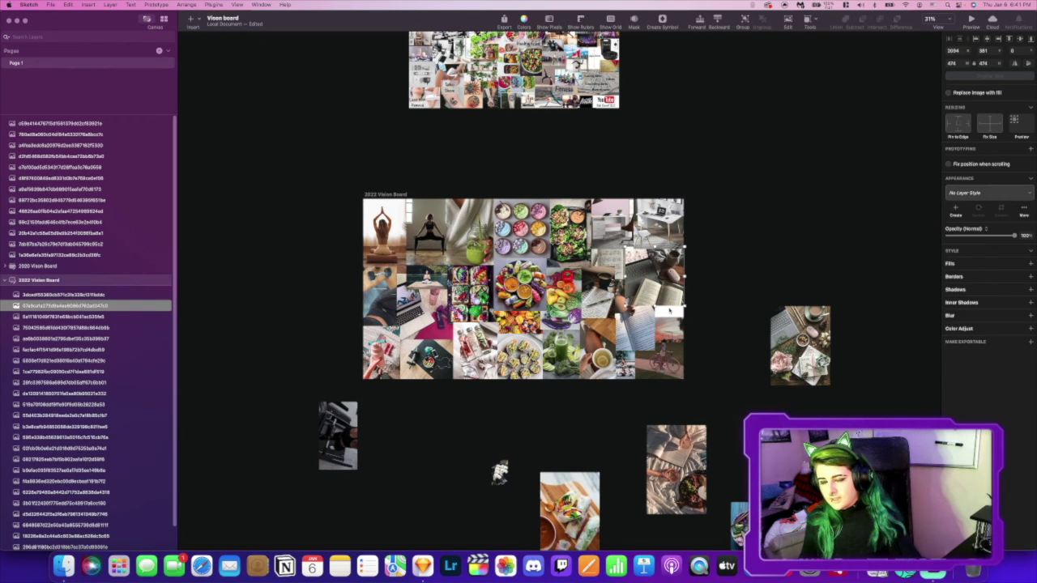
{"action": "left_click", "coordinate": [845, 219]}
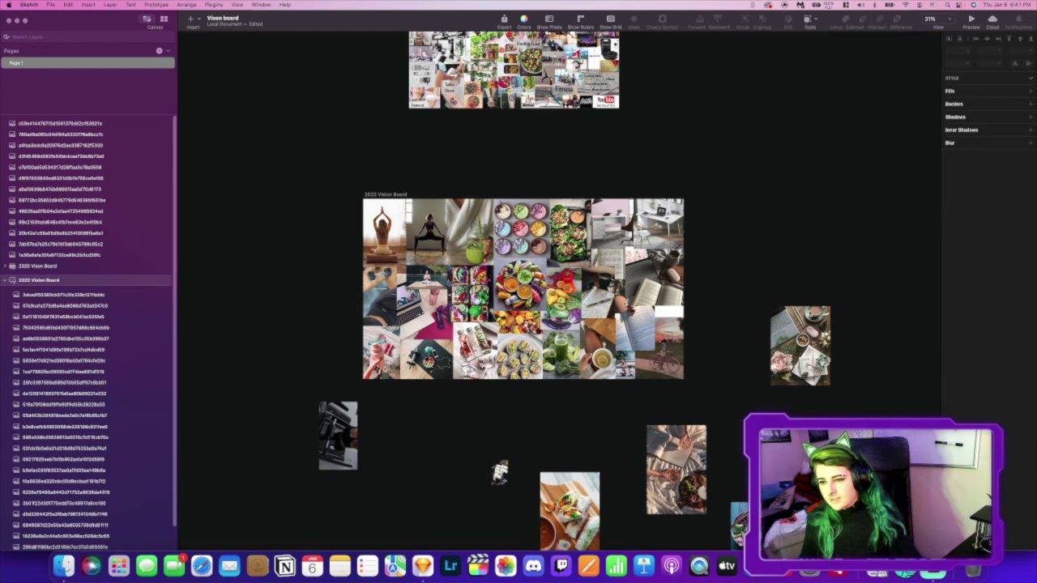